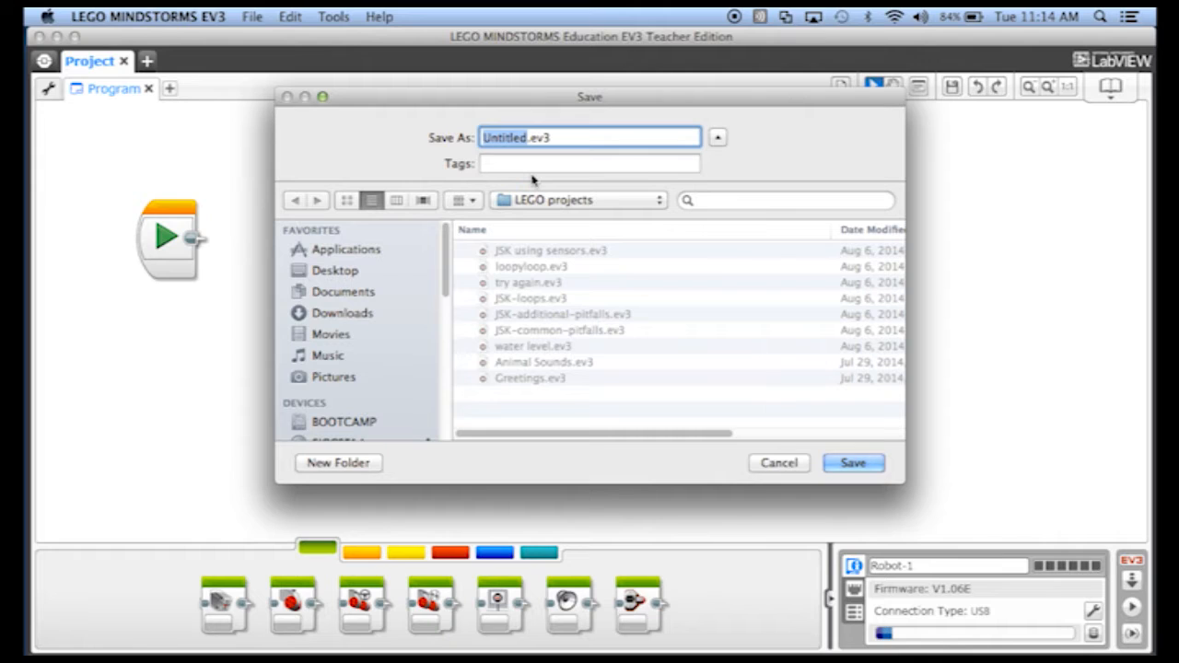
Step: Save the project in the LEGO projects folder under the name JSK - Week 3
type("JSK")
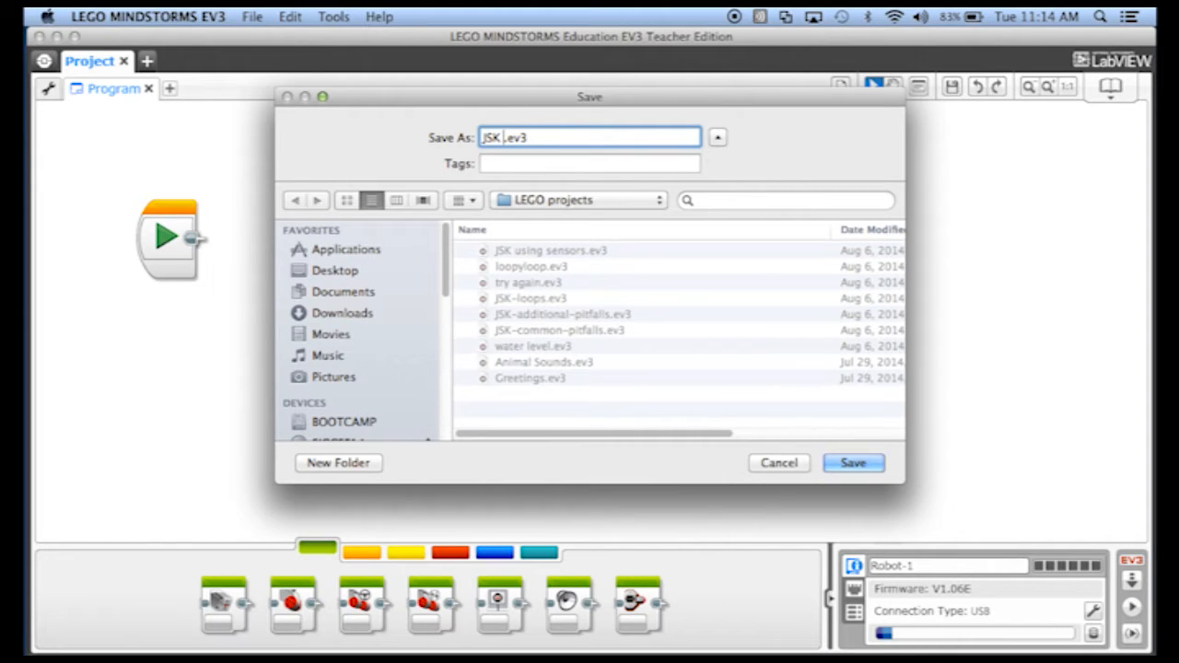
type(" - Week 3")
left_click(870, 466)
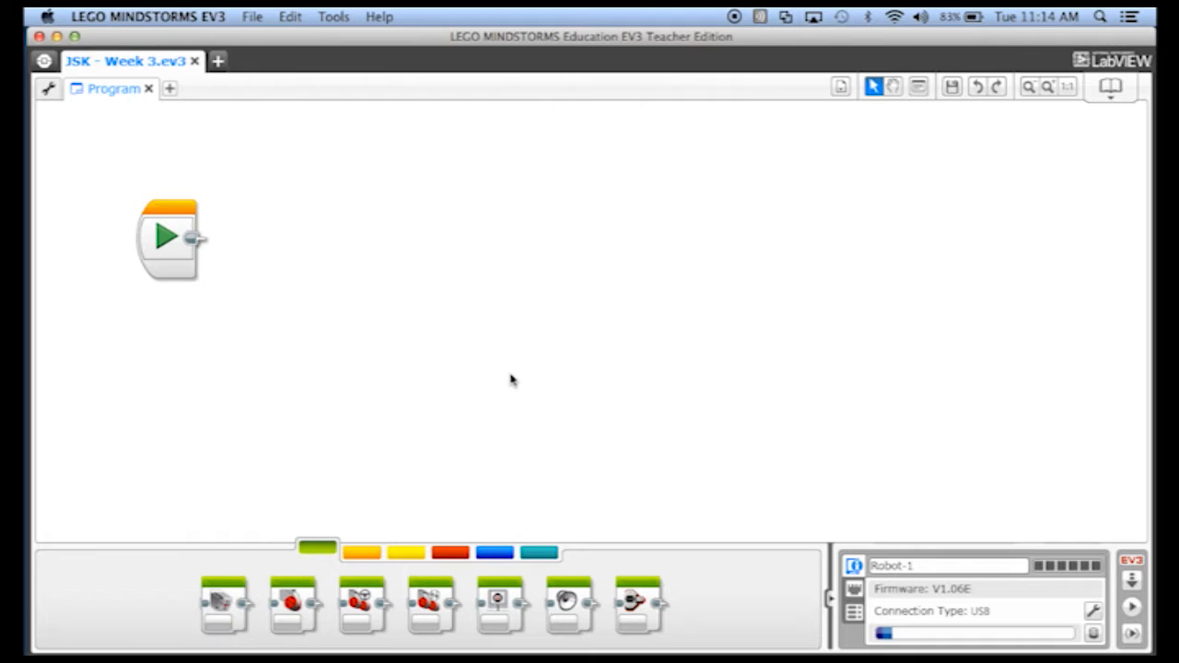
Step: Rename the program as Image Play
double_click(127, 92)
type("Image")
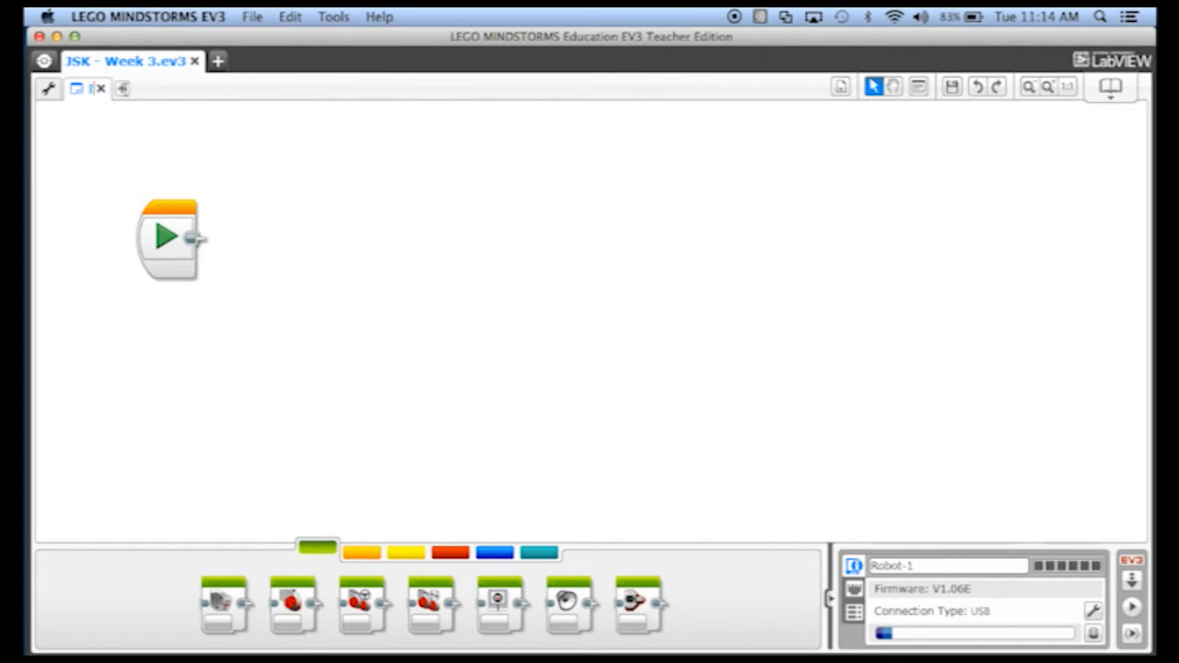
type(" Play")
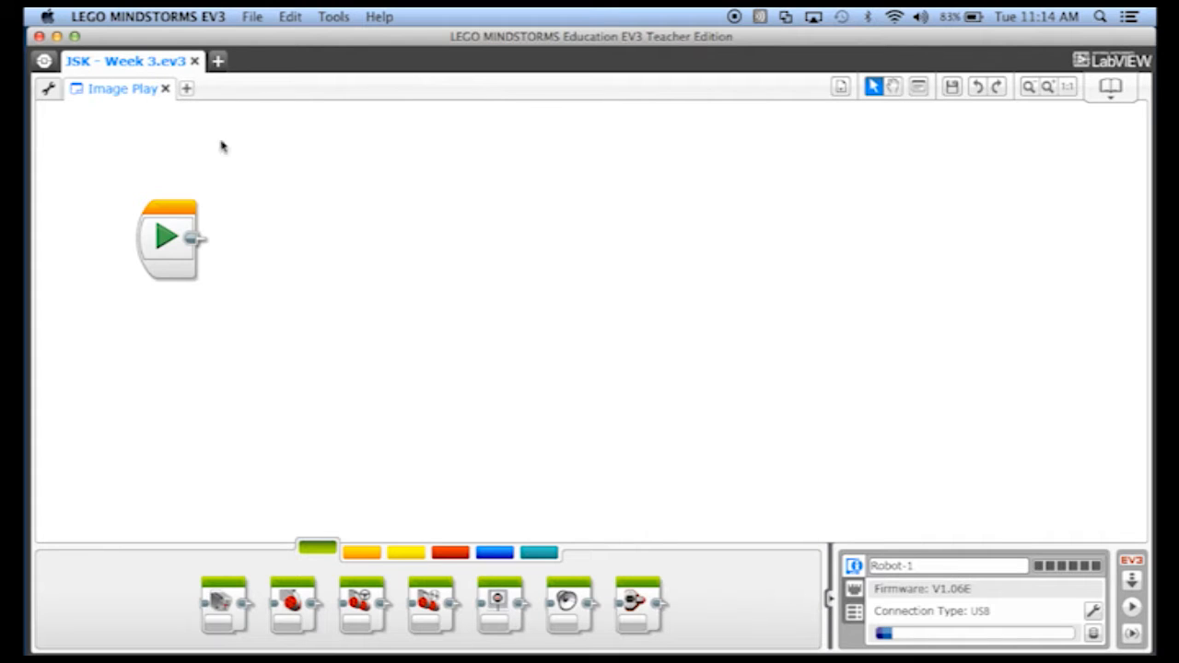
left_click(319, 217)
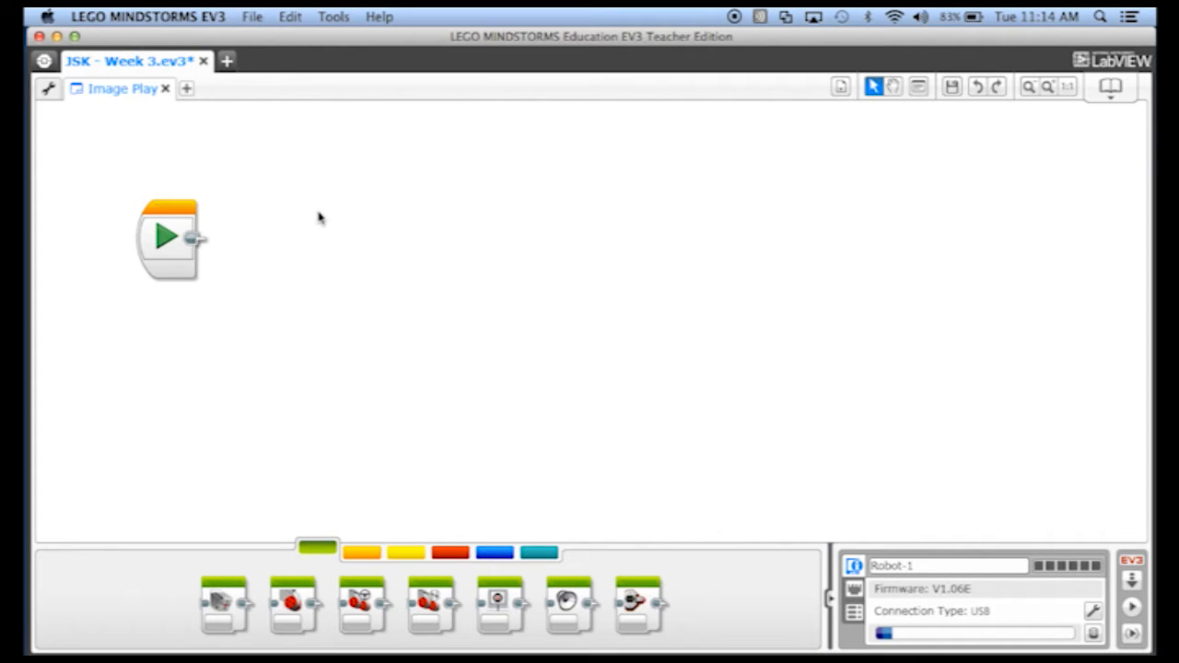
Step: Attach a Display block to the Start block and open the LEGO Image Files for its image choice
left_click_drag(508, 610, 265, 249)
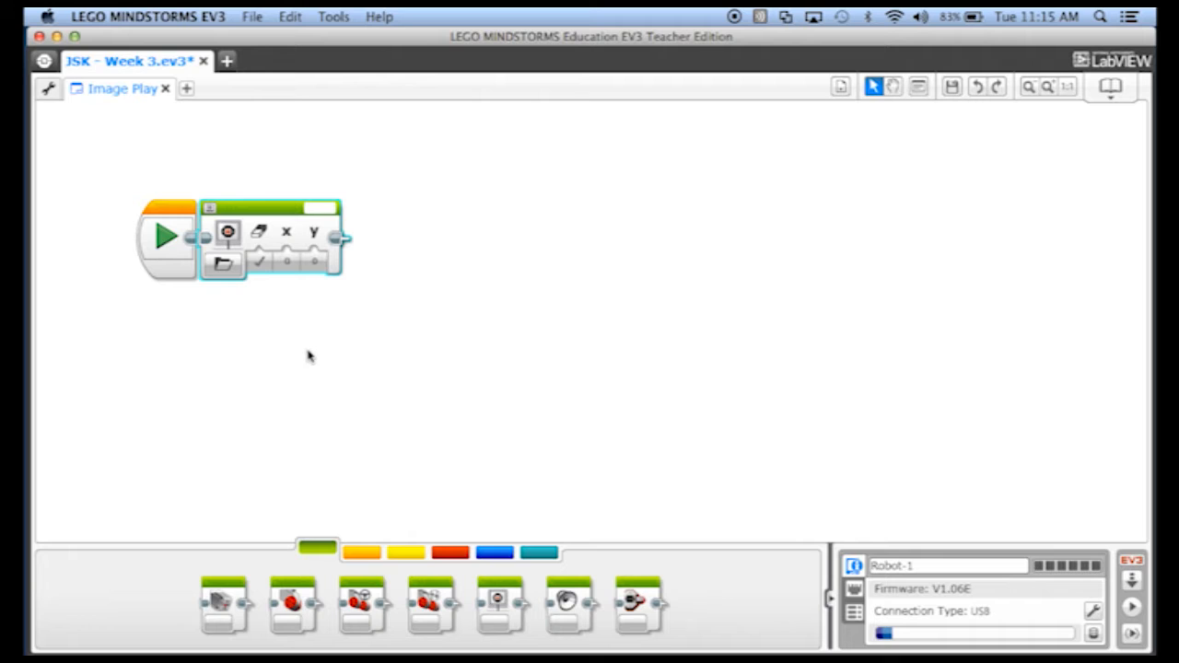
left_click(322, 212)
left_click(359, 132)
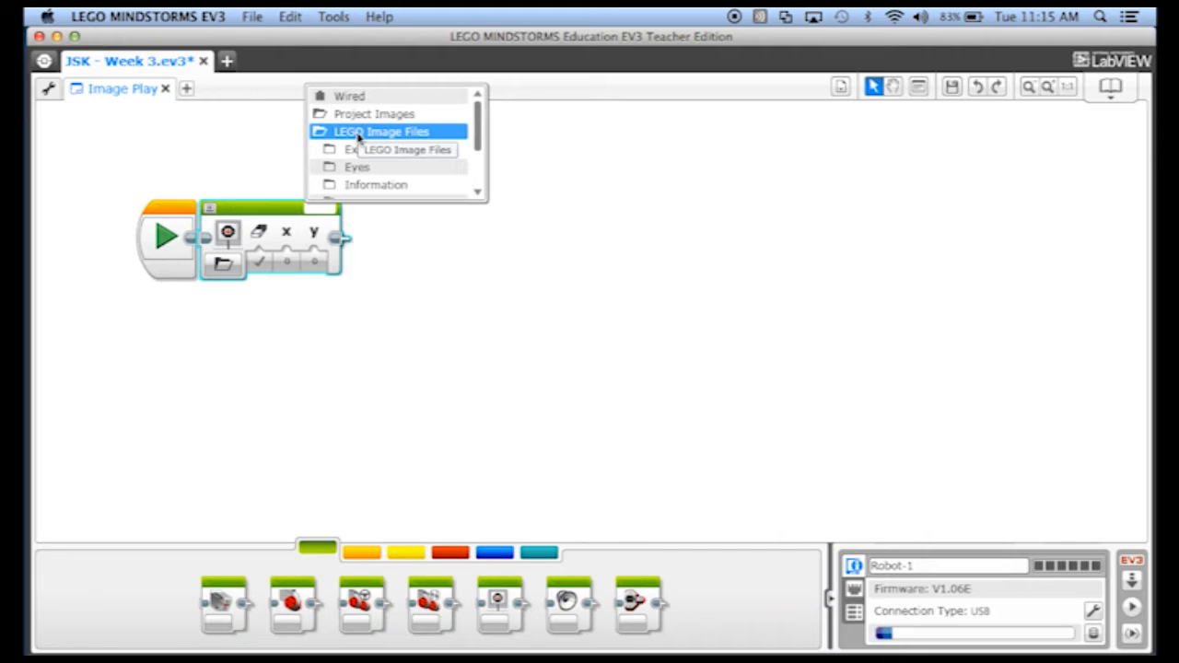
Step: Try the Big smile and Heart large images from the Expressions folder in the Display block
left_click(358, 148)
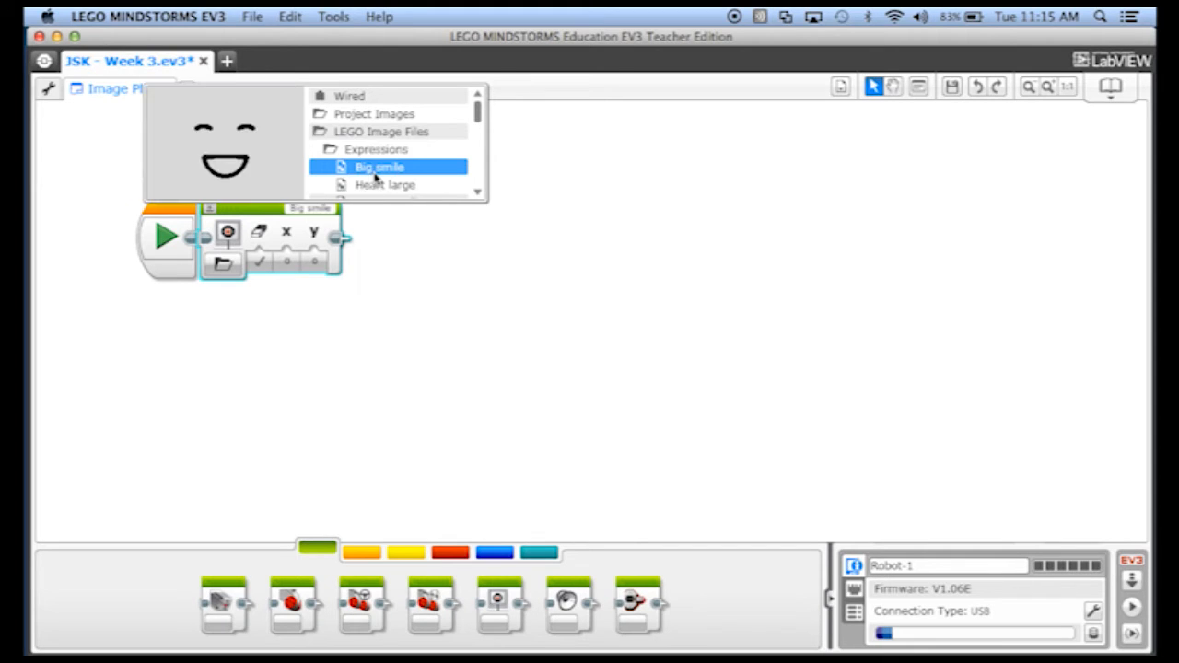
left_click(387, 187)
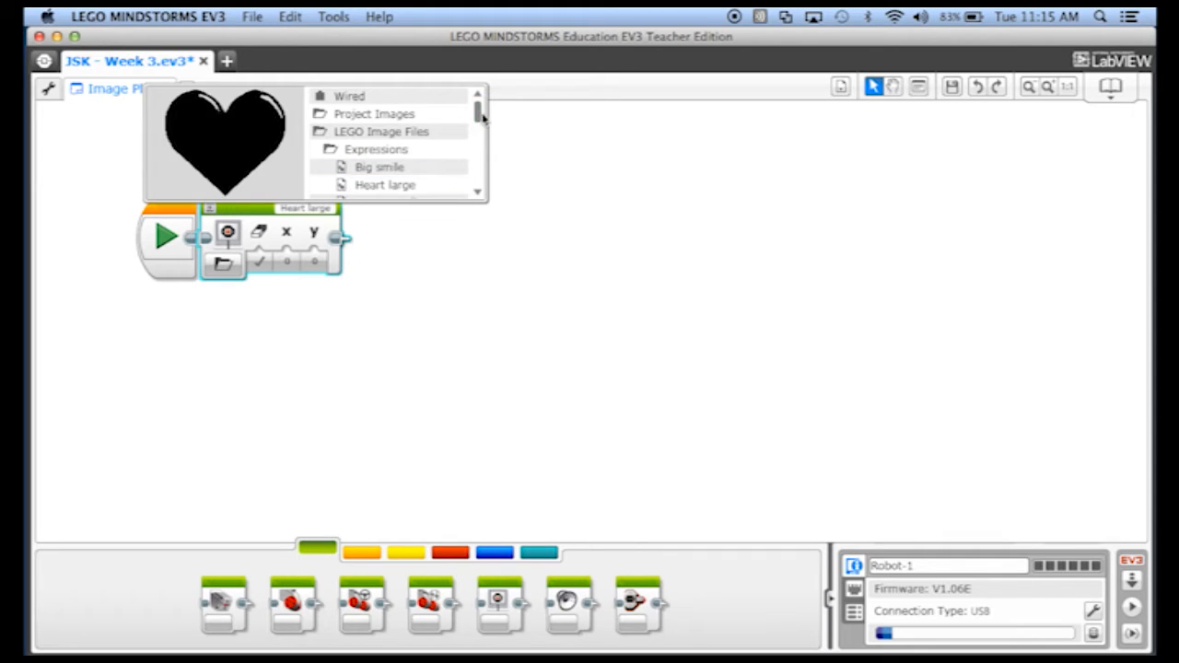
left_click(477, 140)
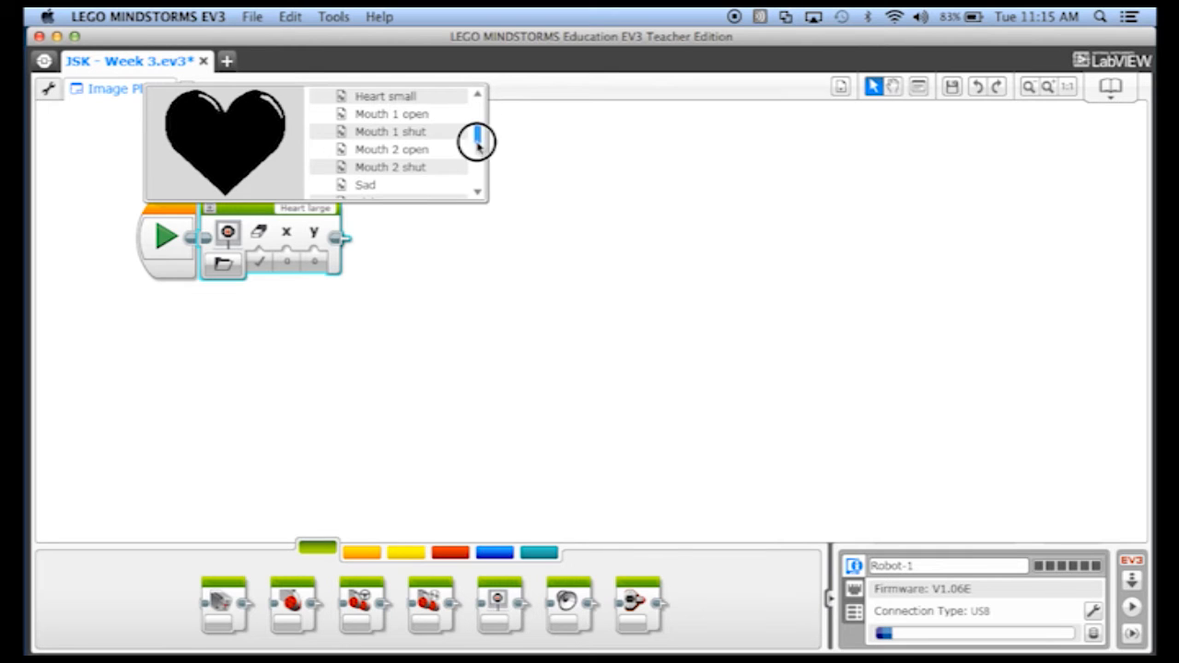
left_click(476, 110)
left_click(368, 149)
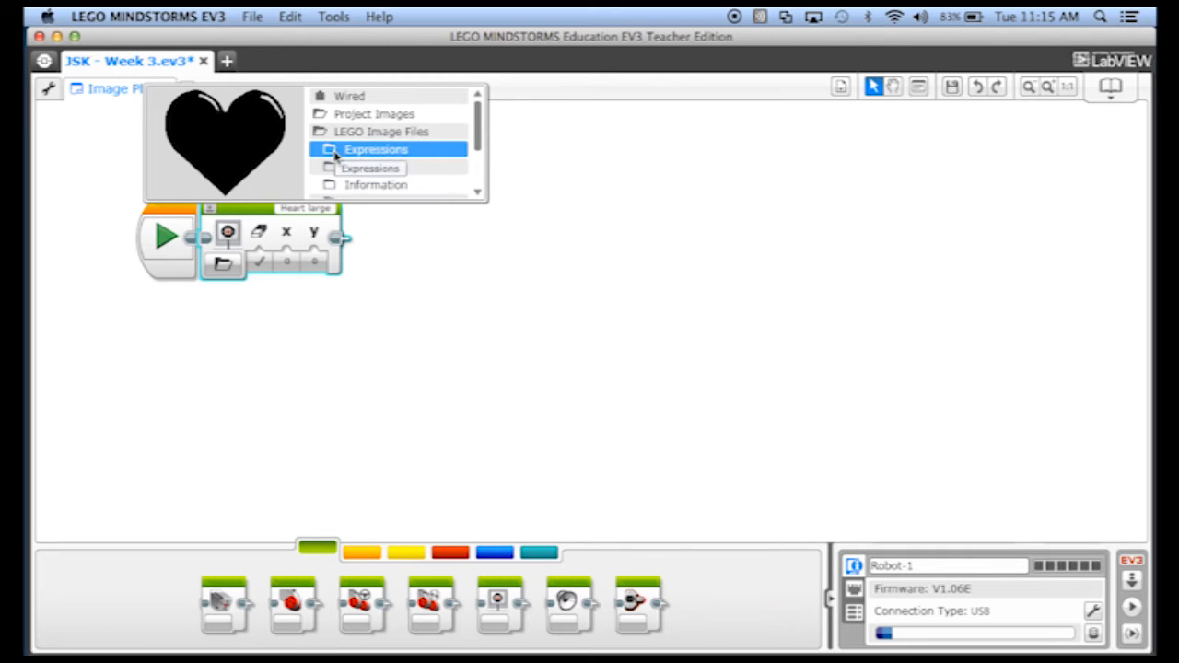
Step: Try the Angry, Hurt and Crazy 1 images from the Eyes folder in the Display block
left_click(356, 167)
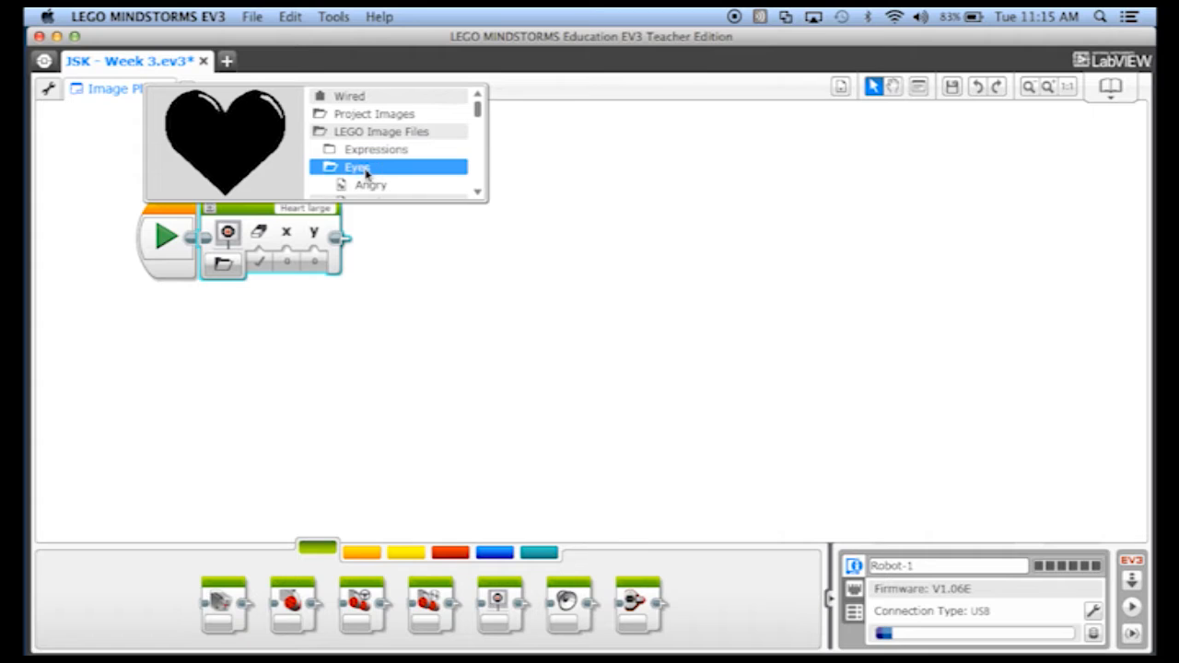
left_click(373, 187)
left_click(479, 174)
left_click(479, 174)
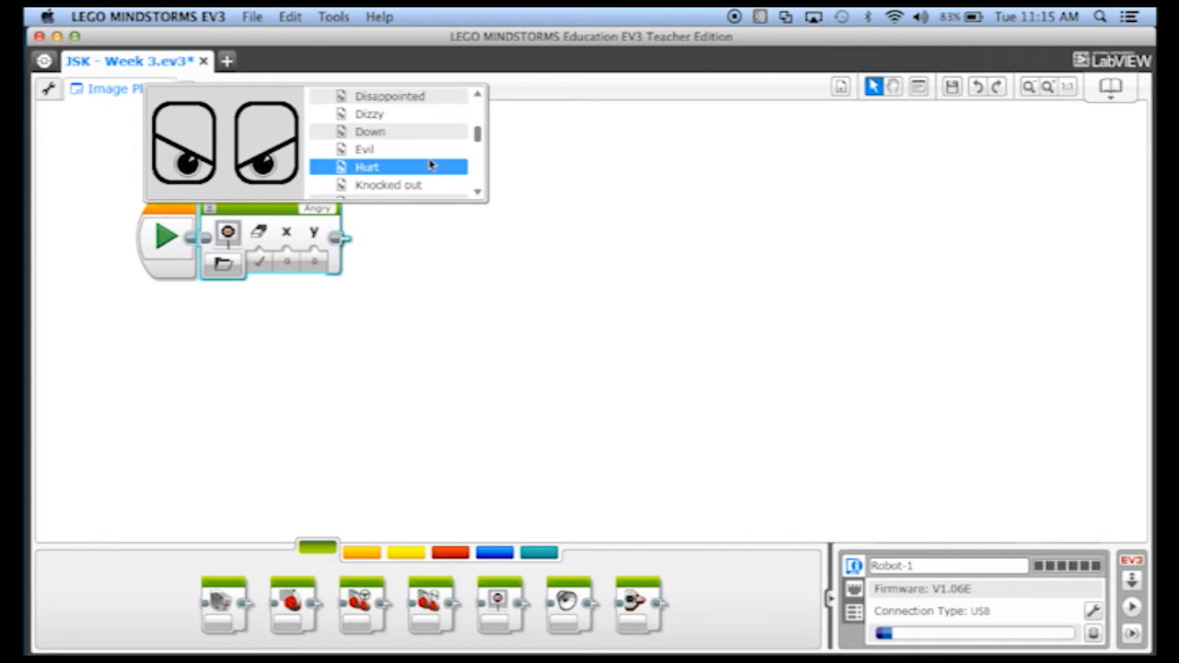
left_click(390, 139)
left_click(389, 168)
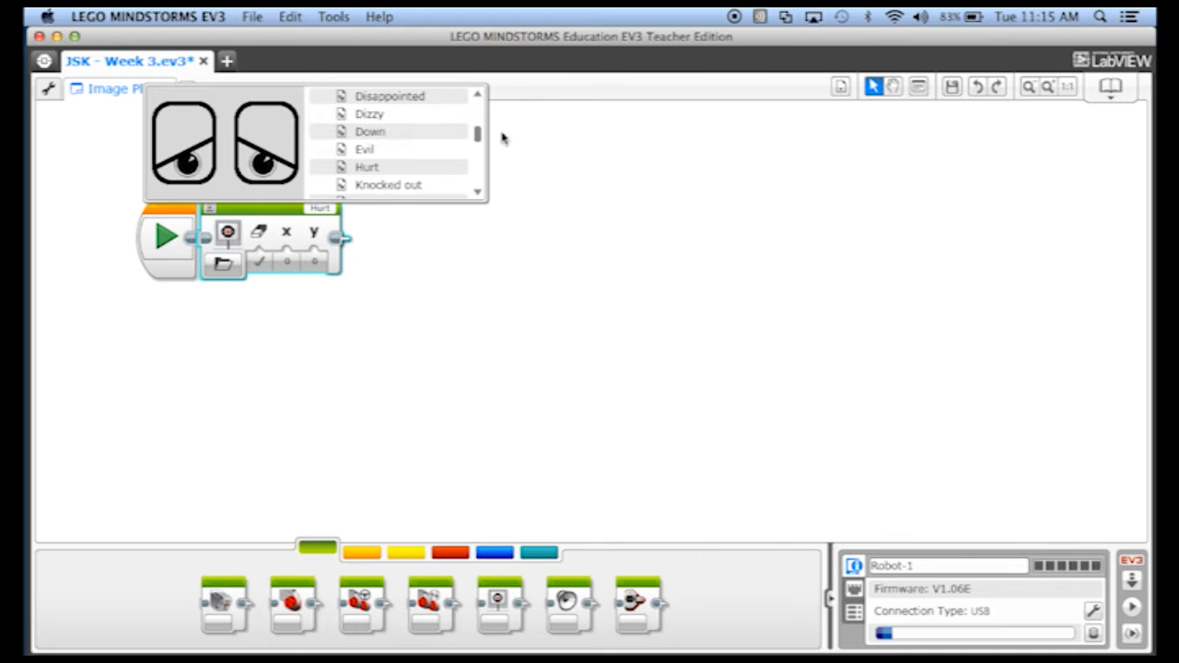
left_click(478, 116)
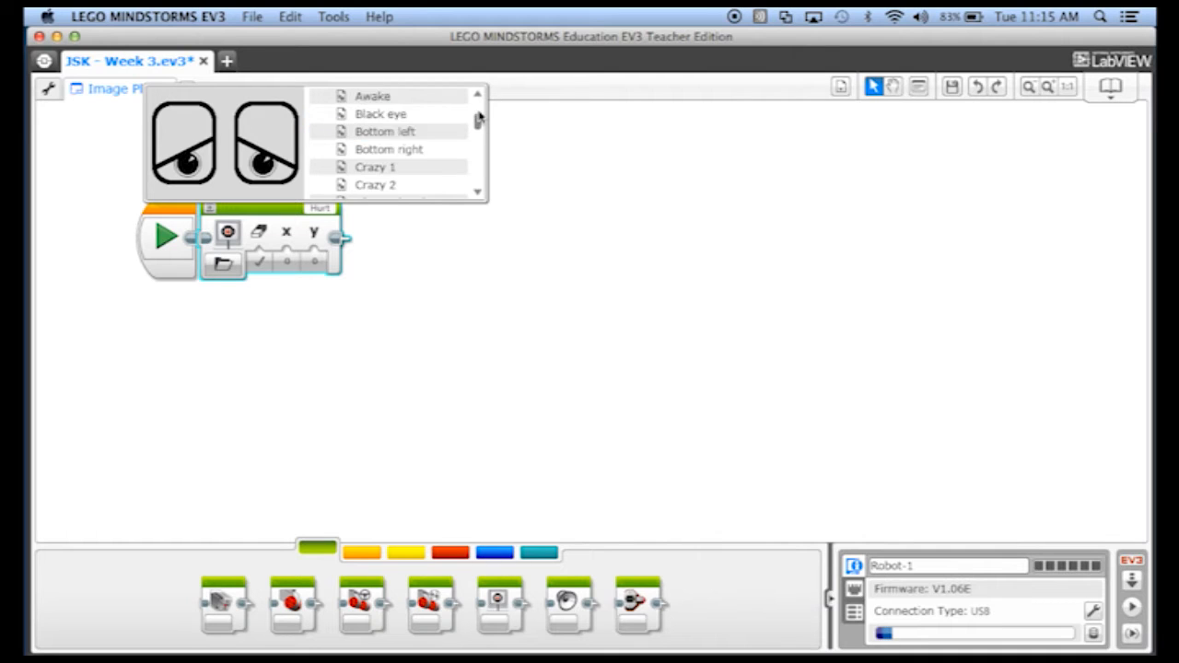
left_click(410, 171)
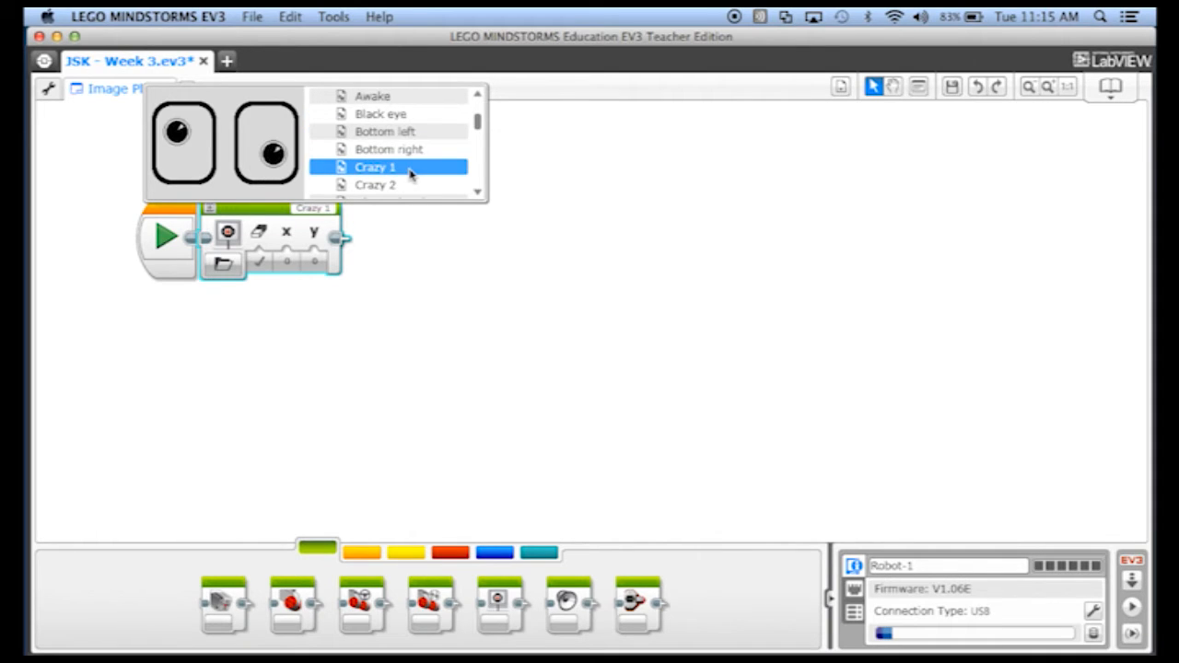
Step: Set the Display block's image to Flowers from the Objects folder
left_click(478, 172)
left_click(478, 172)
left_click(478, 173)
left_click(477, 166)
left_click(477, 166)
left_click(411, 152)
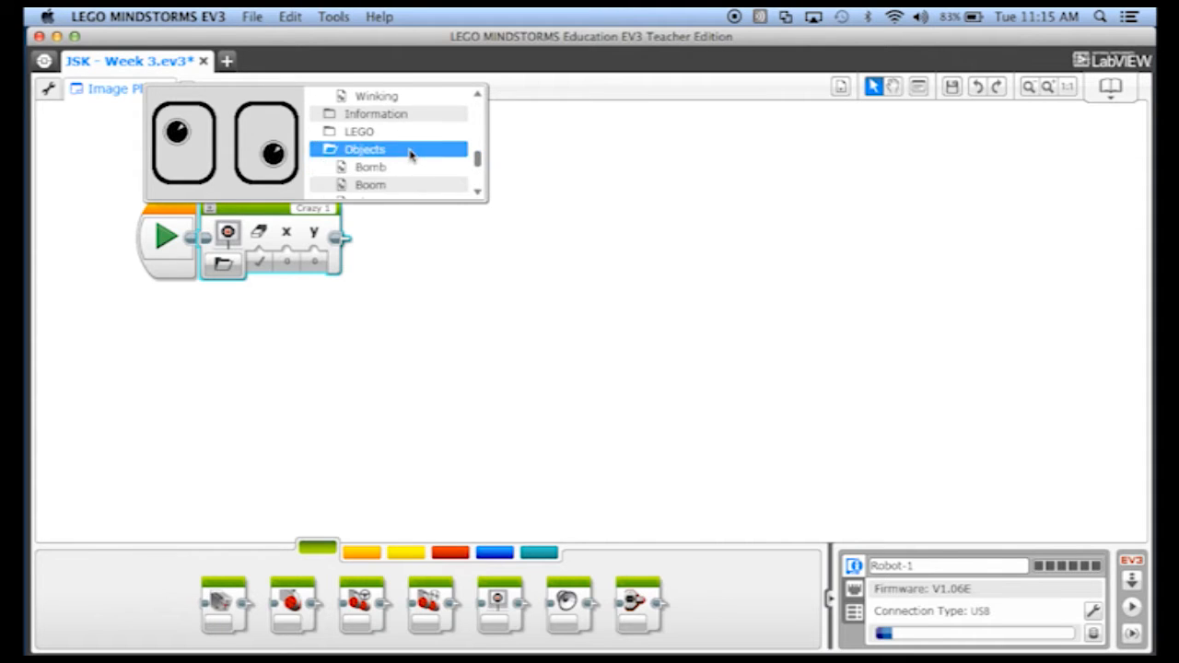
left_click(478, 189)
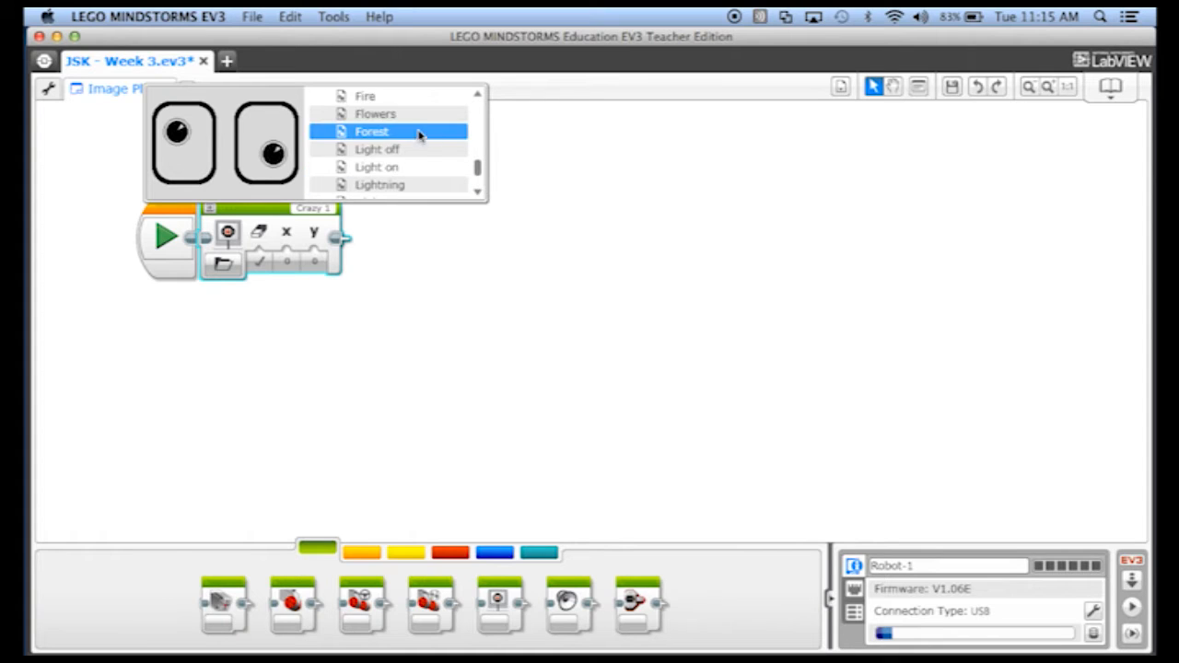
left_click(387, 120)
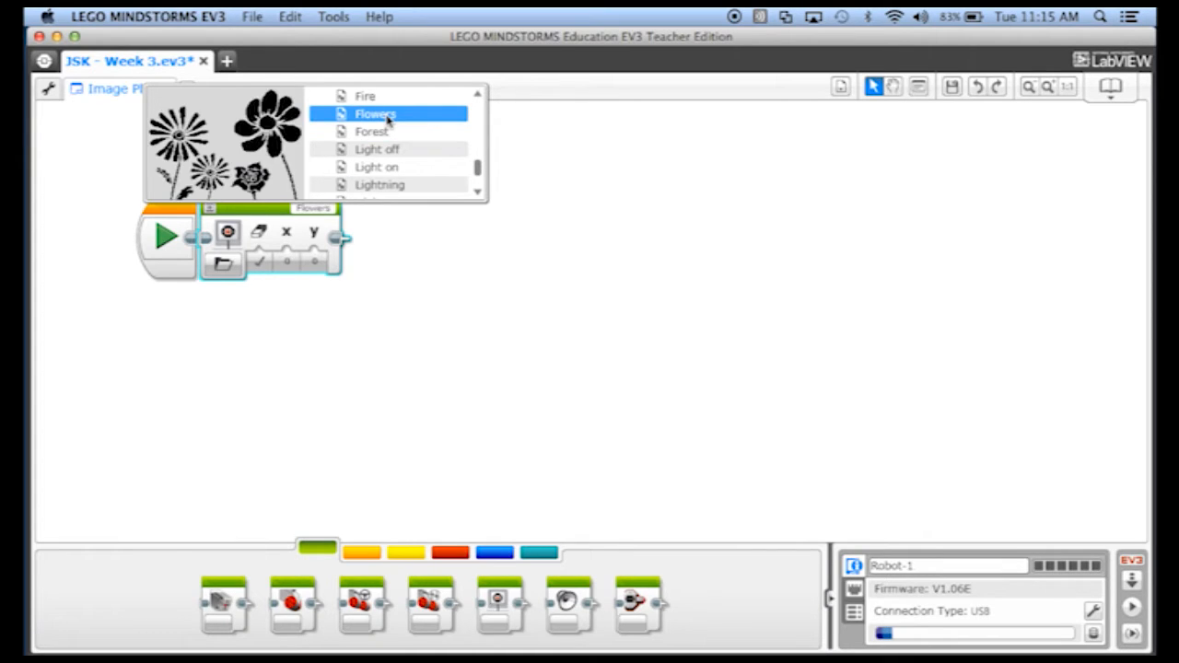
left_click(516, 435)
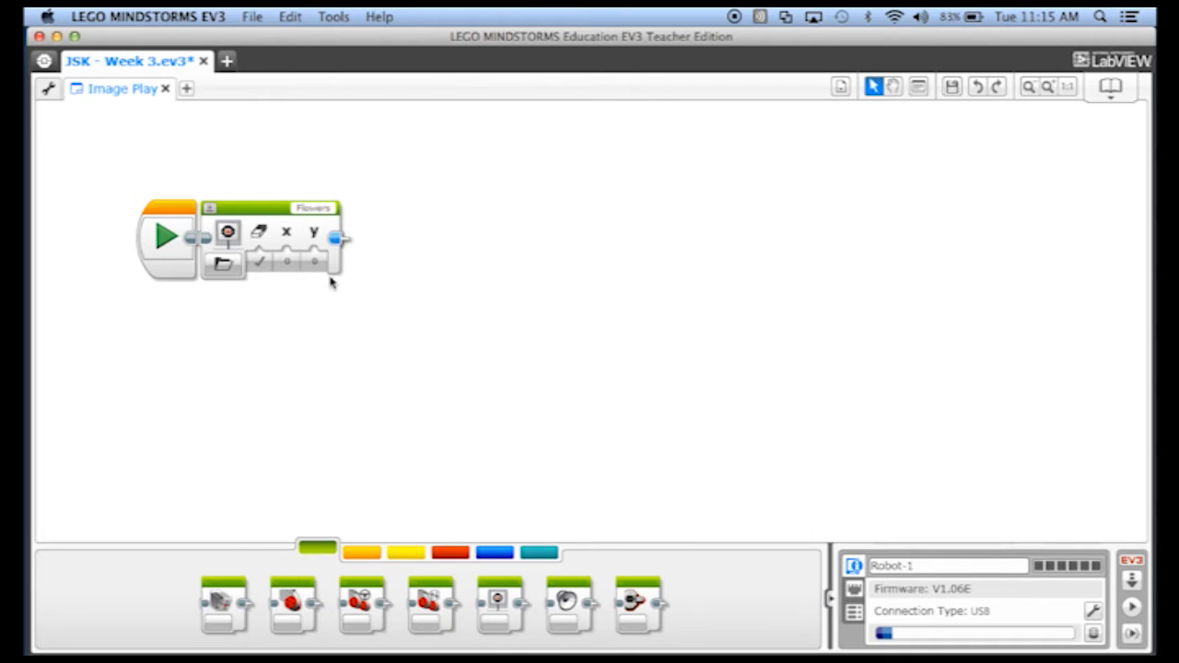
Step: Add a Wait block of 2 seconds after the Display block and download the program to the robot
left_click(362, 552)
left_click_drag(318, 600, 398, 253)
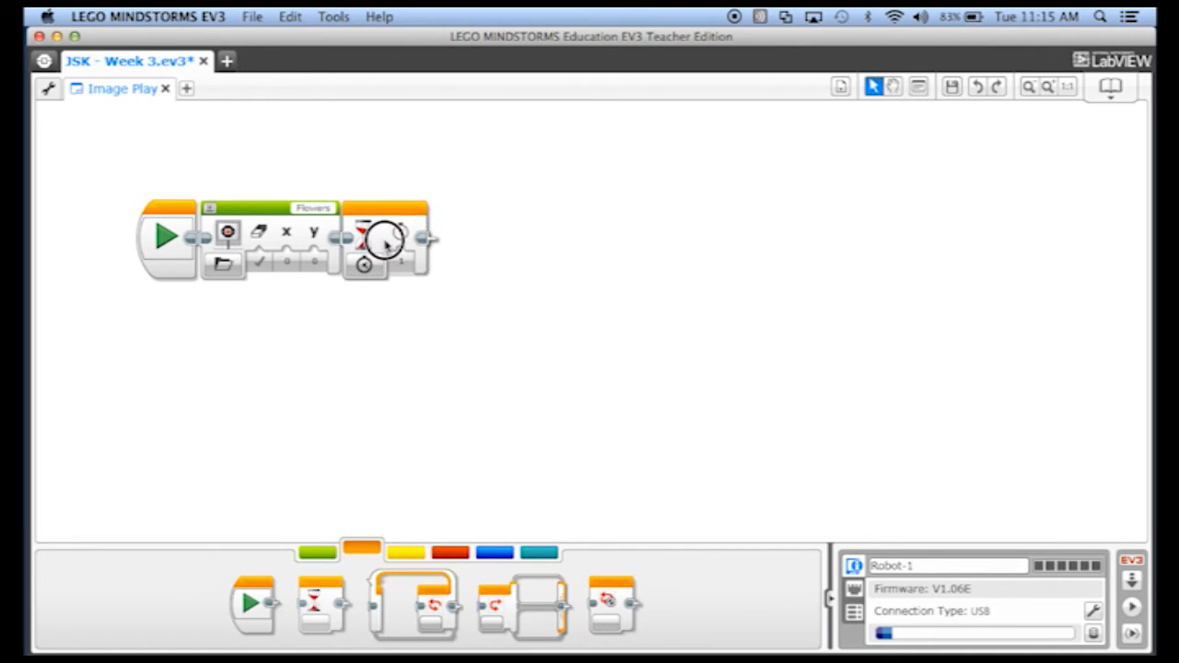
left_click(402, 260)
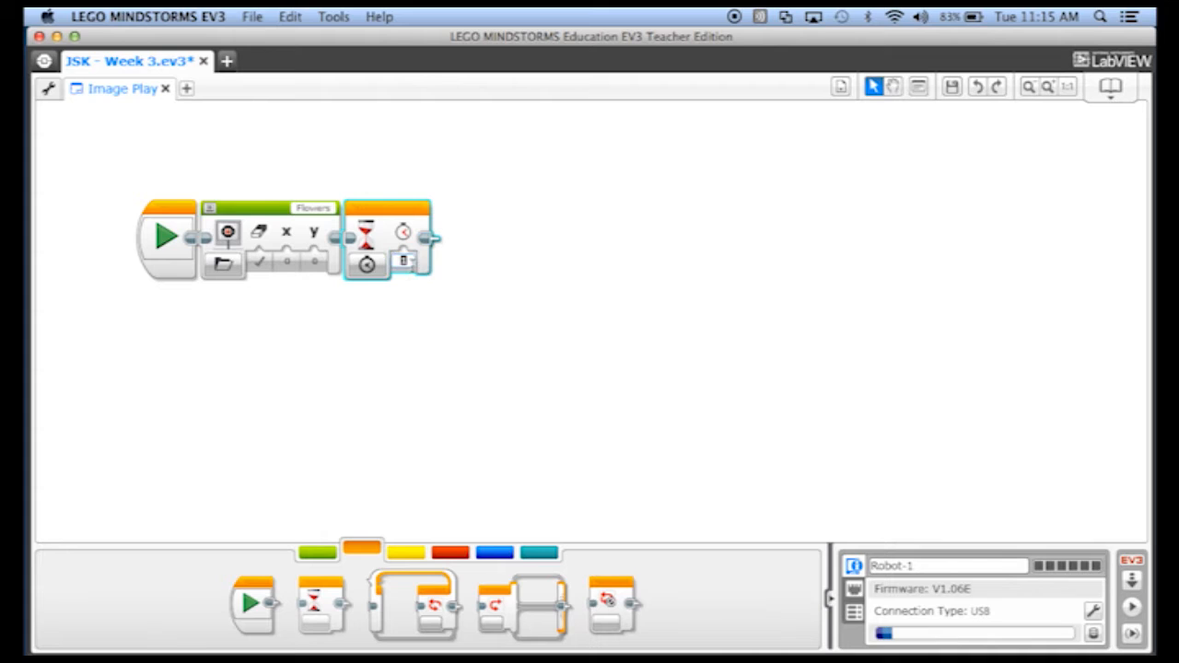
left_click(414, 311)
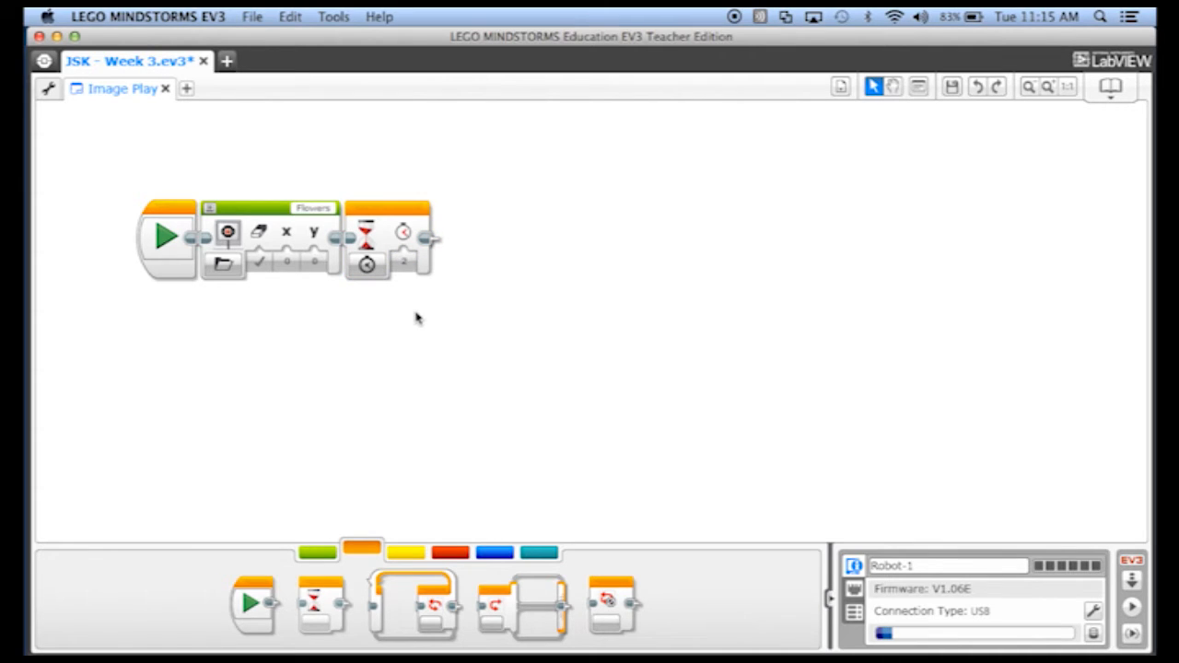
left_click(1136, 582)
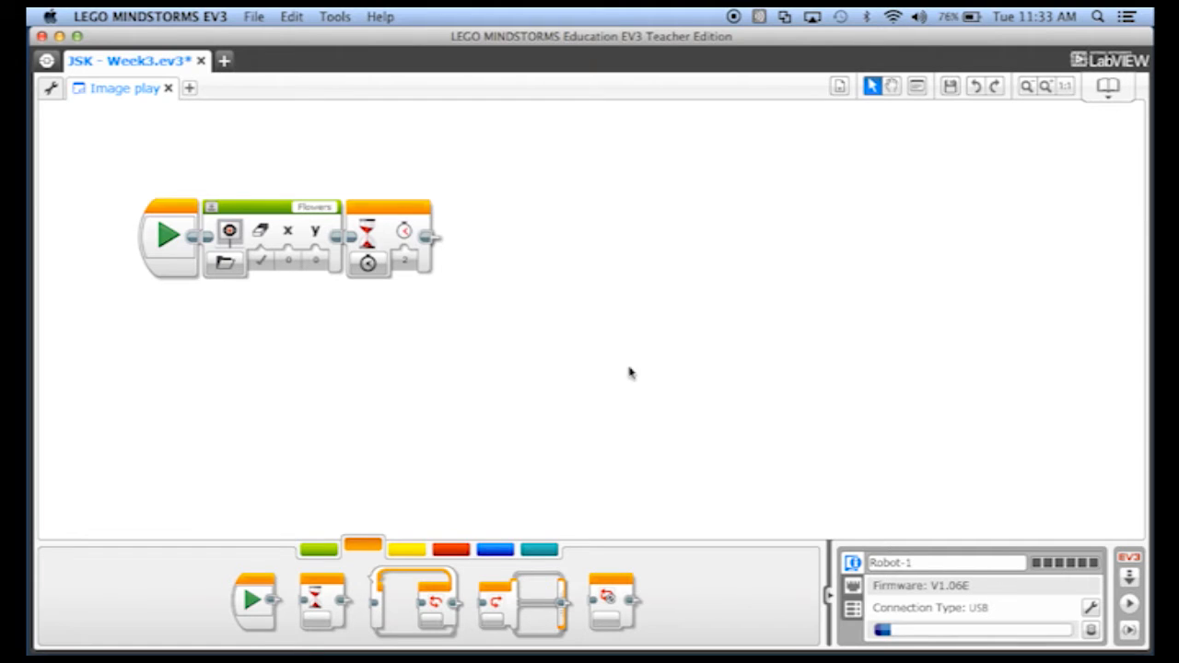
Step: Open the Image Editor and draw a small starburst of four crossing pencil strokes in the canvas's upper-left area
left_click(336, 17)
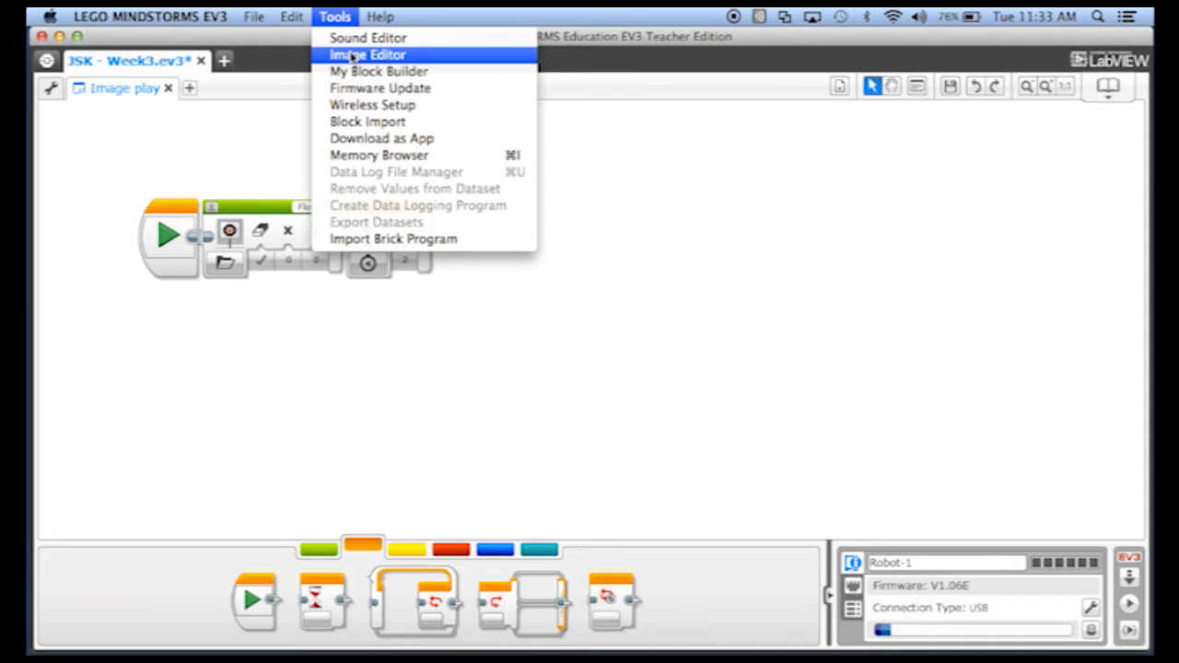
left_click(353, 55)
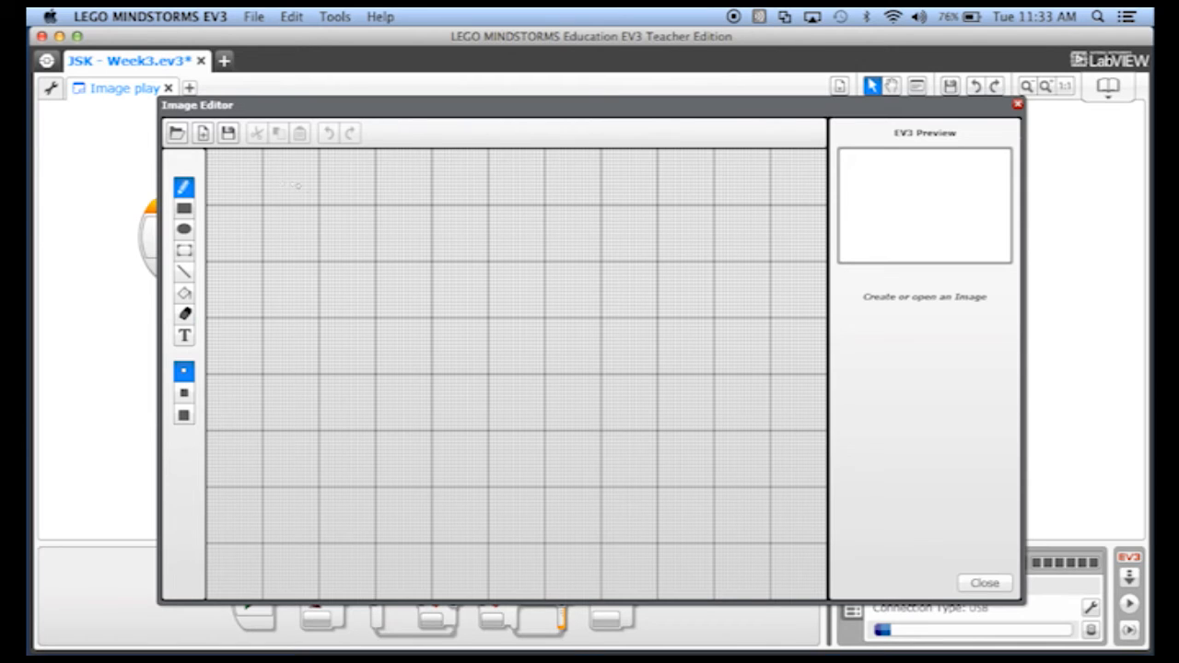
left_click_drag(261, 181, 342, 256)
left_click_drag(346, 188, 258, 249)
left_click_drag(295, 177, 307, 280)
left_click_drag(258, 221, 361, 232)
Step: Draw a wide ellipse in the canvas's upper-right area and fill it solid black
left_click(184, 229)
mouse_move(506, 193)
left_mouse_down()
mouse_move(633, 297)
mouse_move(642, 326)
mouse_move(736, 288)
left_mouse_up()
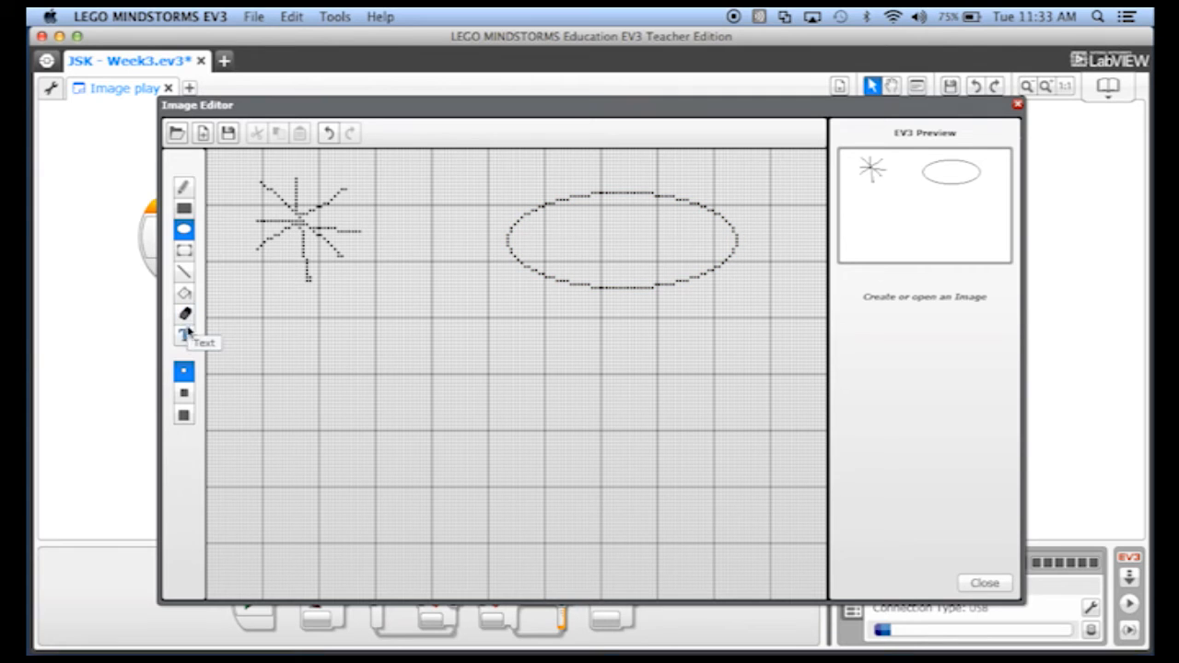
left_click(186, 295)
left_click(595, 247)
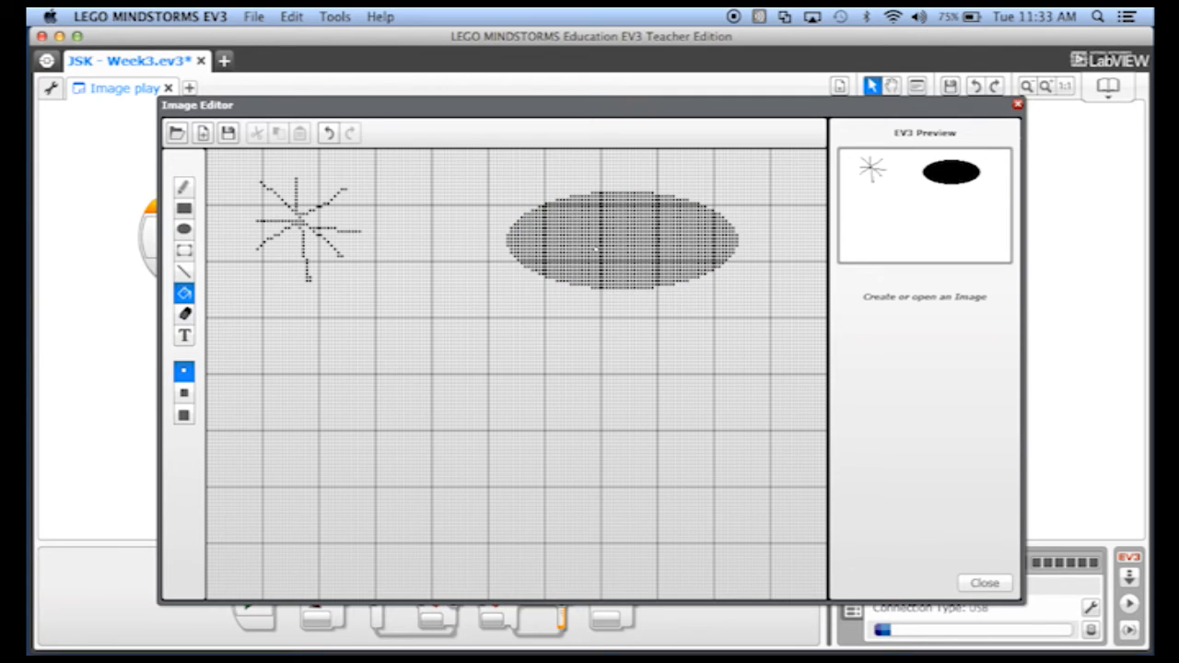
Step: Add the text "Computer Sci" below the shapes, changing it from Text Style 2 to Text Style 1
left_click(185, 335)
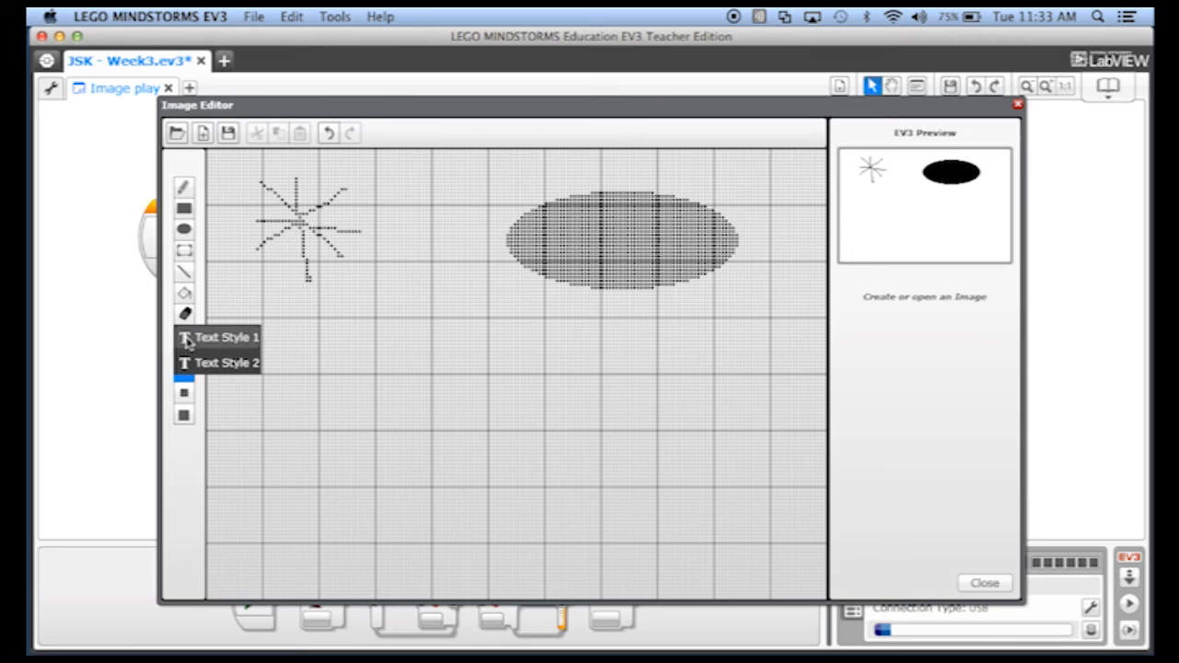
left_click(194, 363)
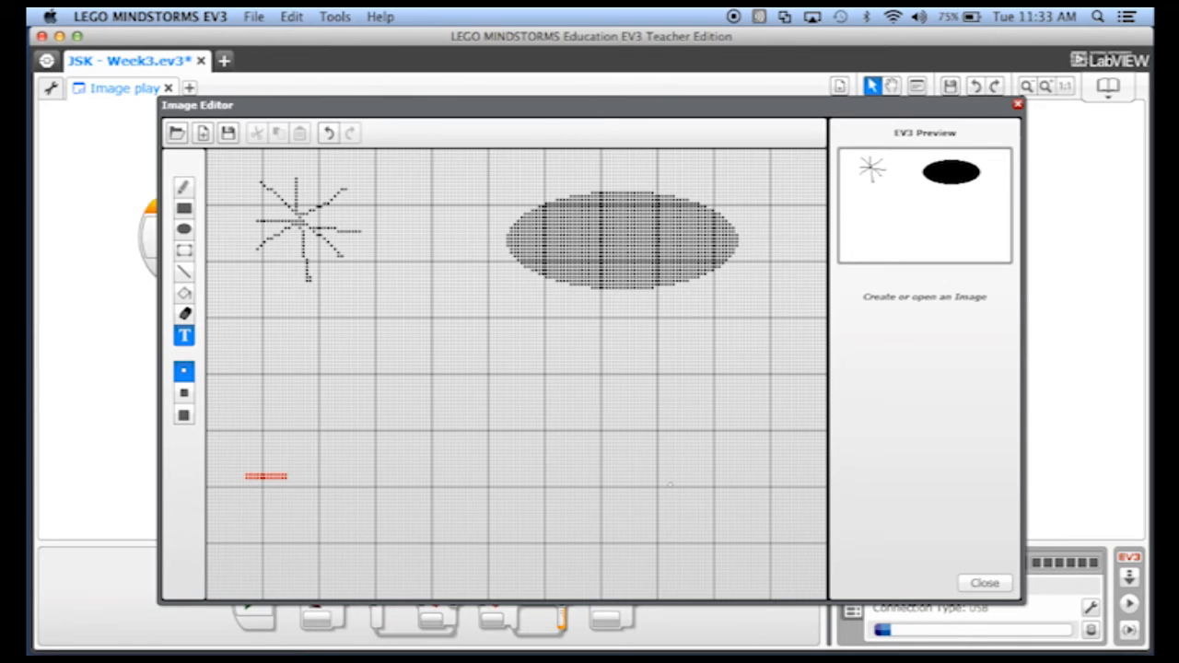
type("Computer S")
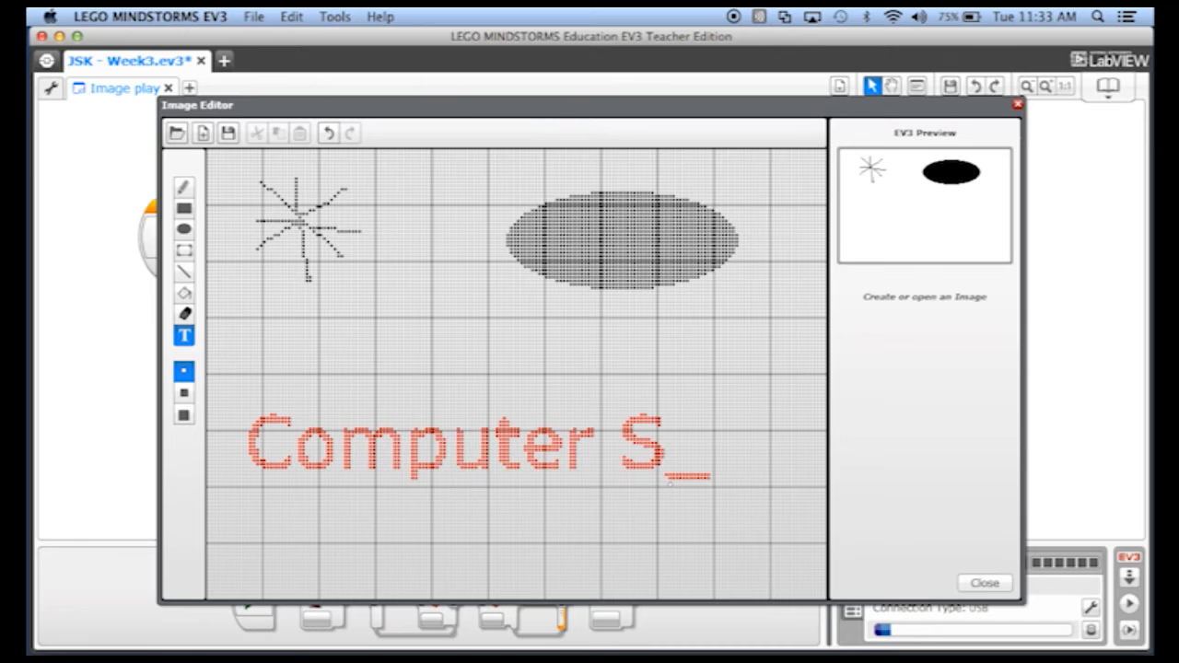
type("ci")
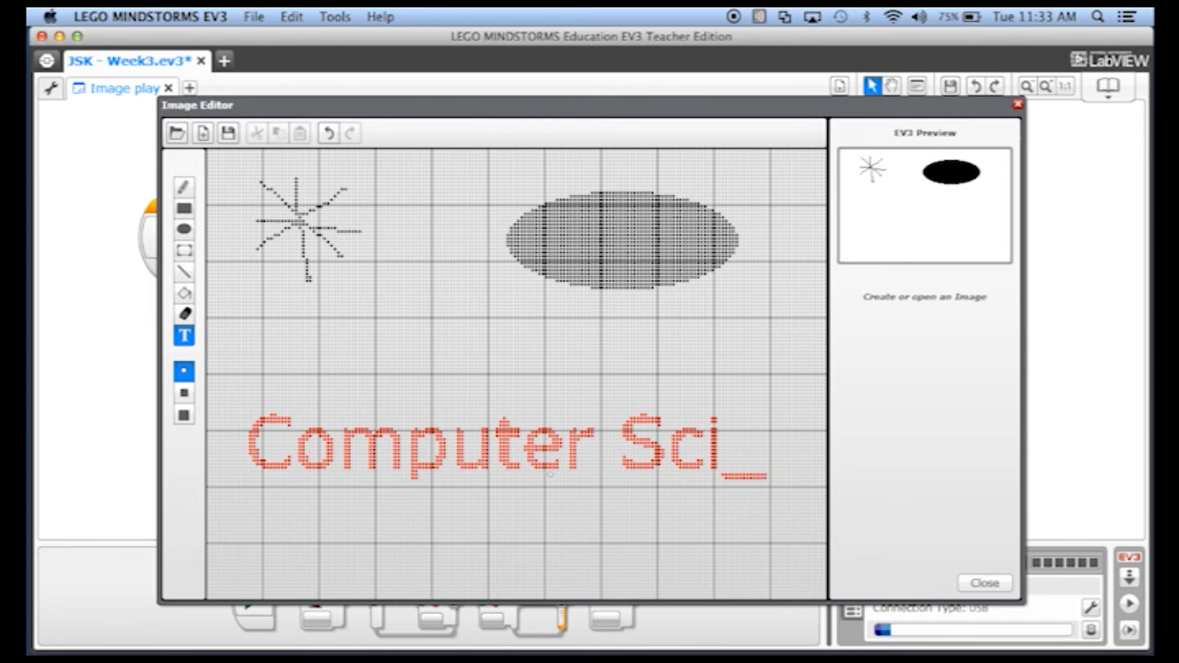
left_click(184, 337)
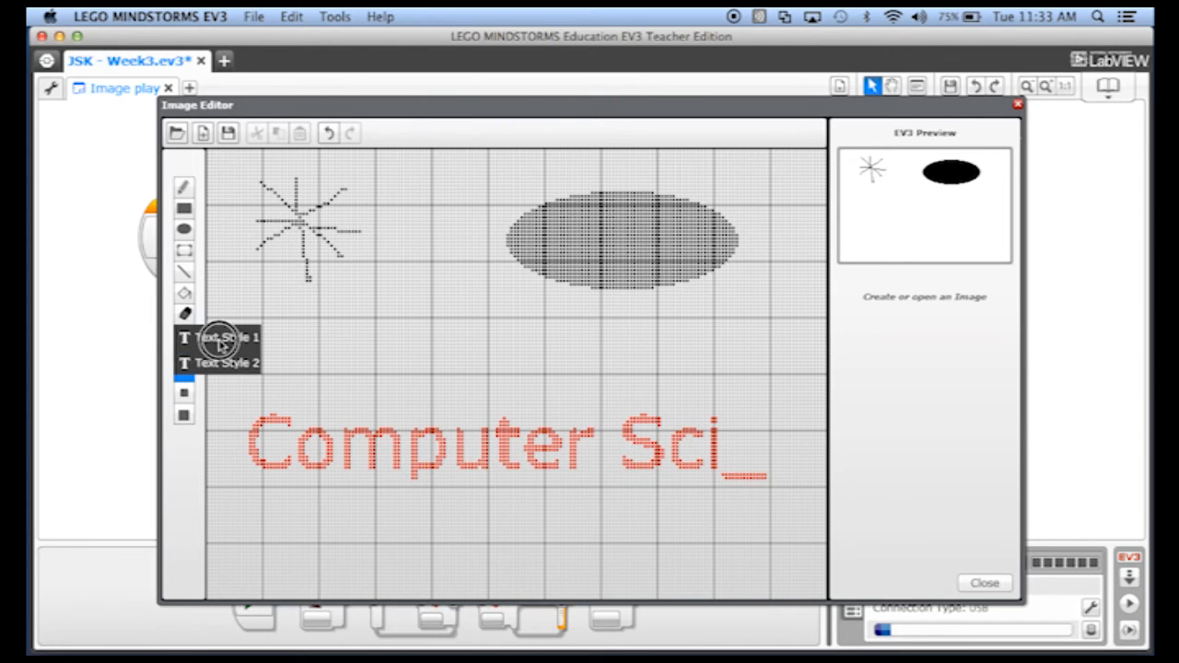
left_click(218, 338)
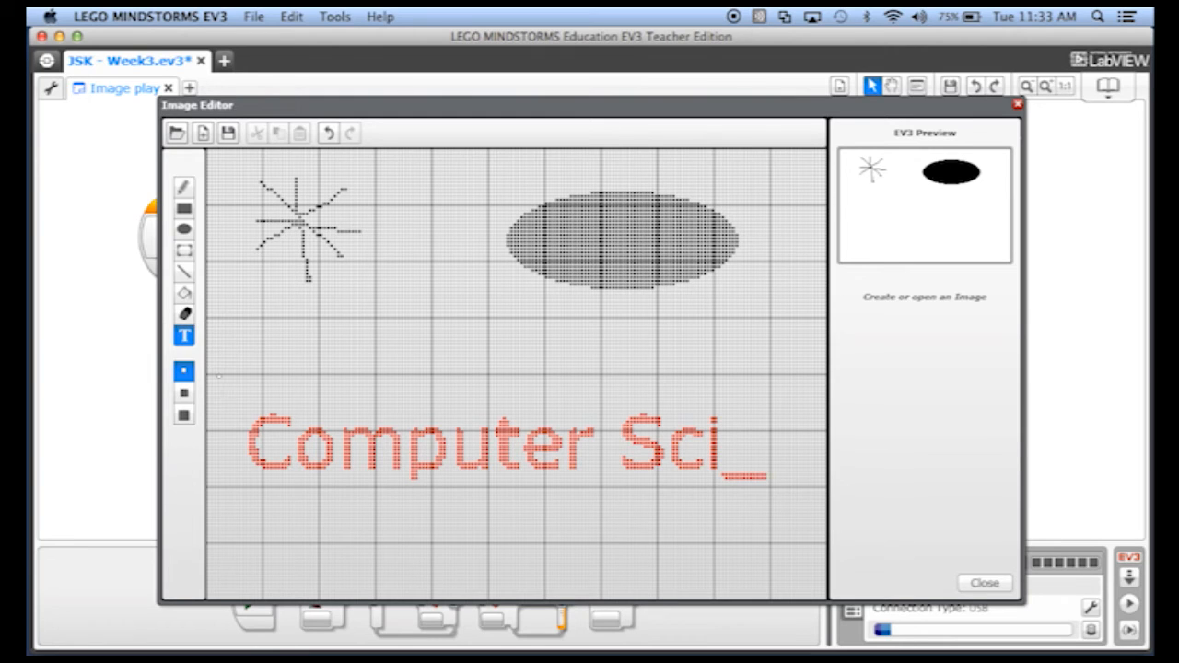
key("Return")
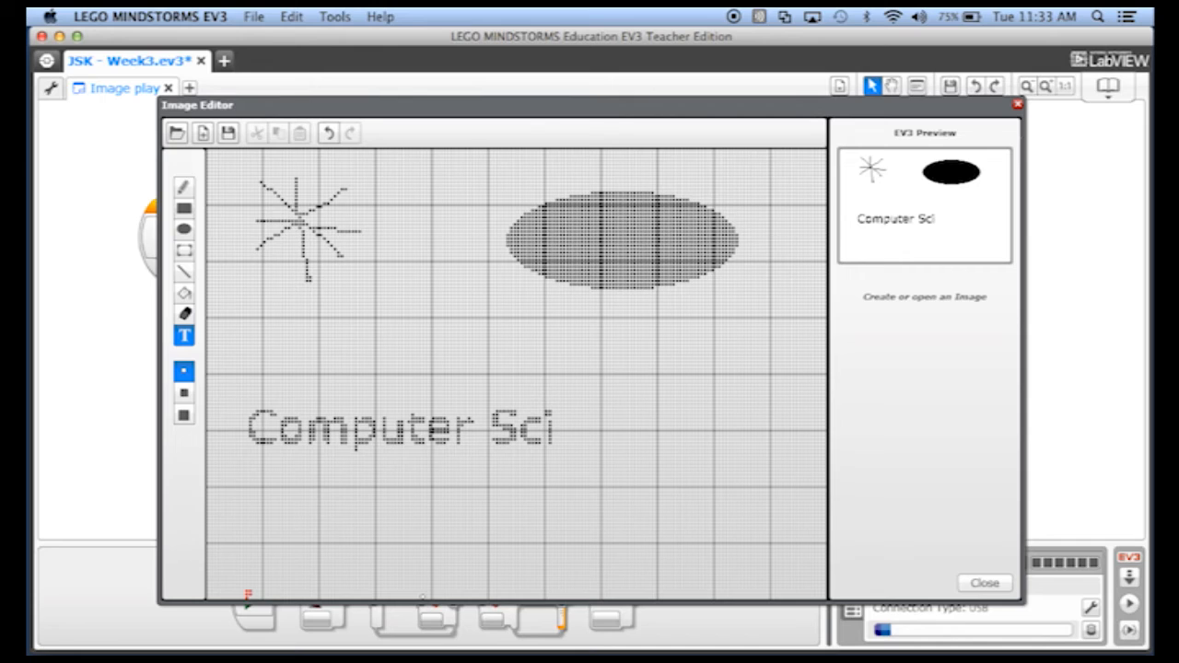
Step: Add the text "Is COOL!!!!" below "Computer Sci" and draw a tall unfilled rectangle in the canvas's lower-right area
left_click(187, 335)
left_click(211, 340)
type("Is COOL")
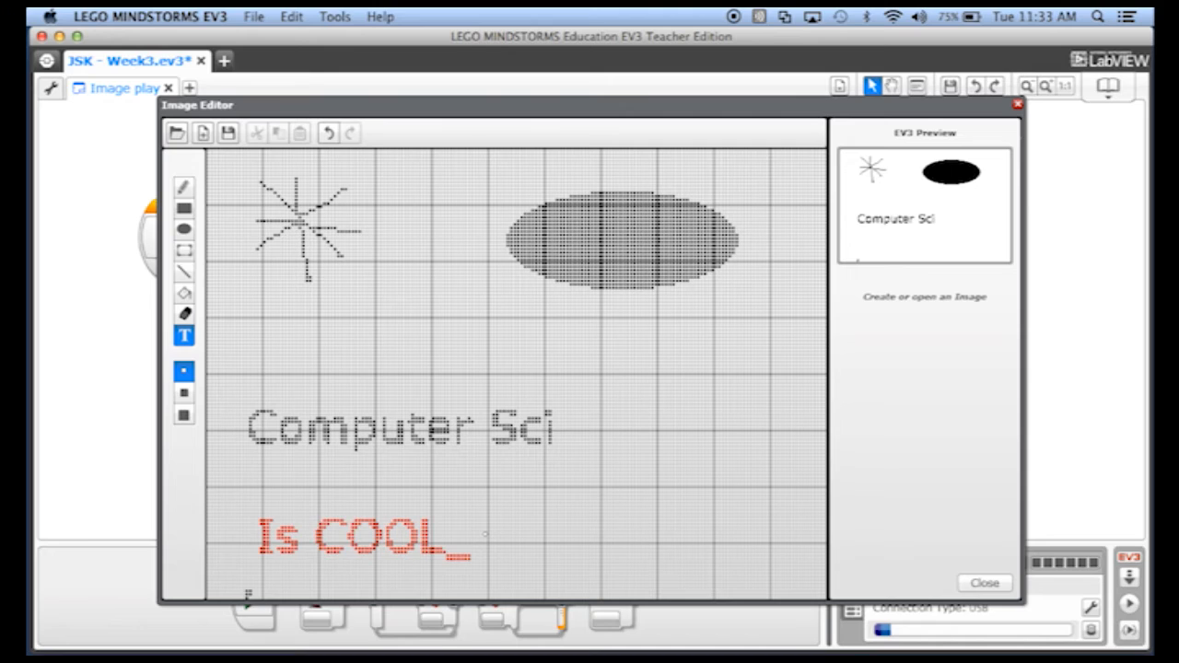
type("!!!!")
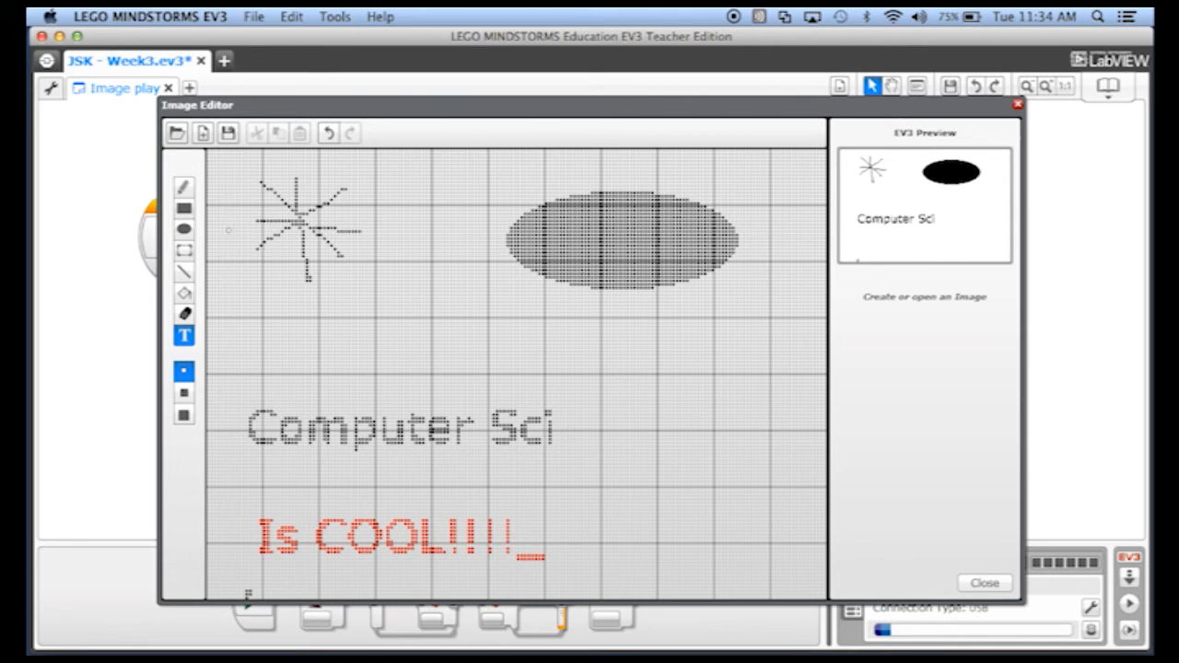
left_click(184, 208)
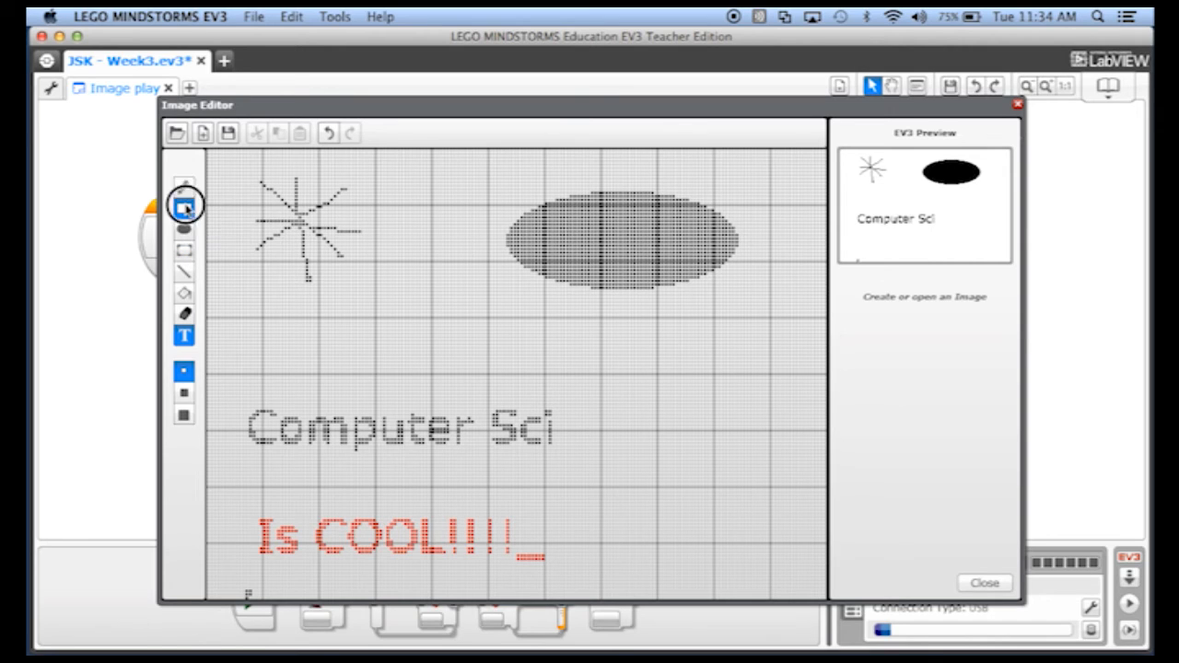
left_click_drag(641, 365, 776, 562)
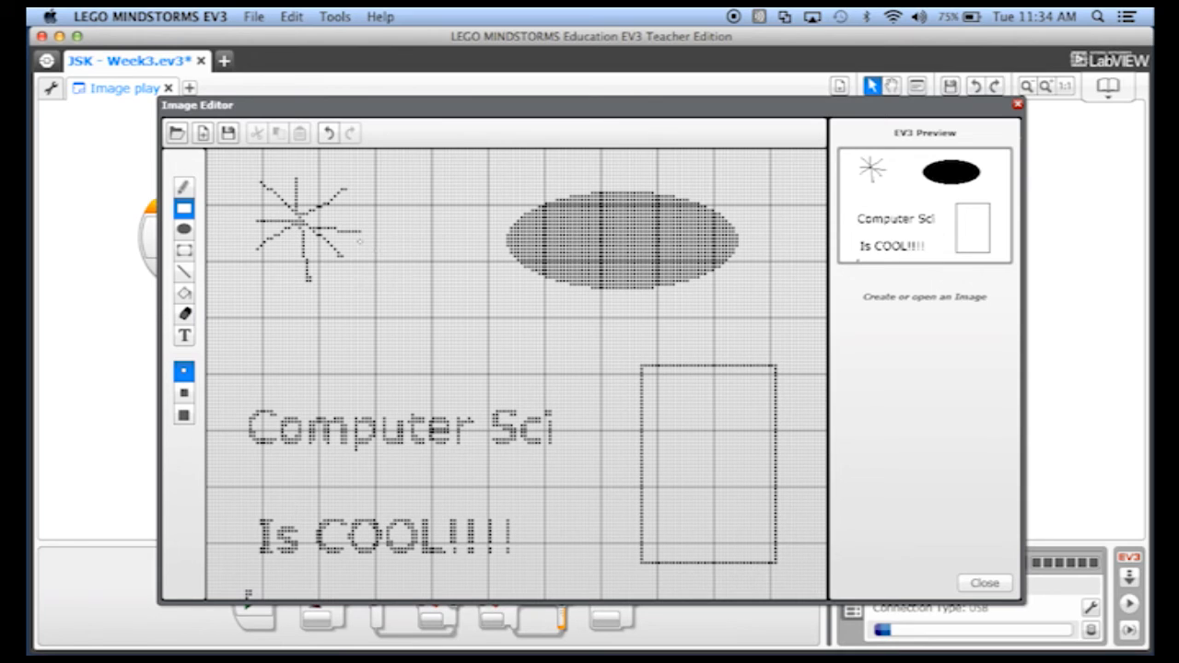
Step: Close the Image Editor, saving the picture in the project under the name "CS is cool"
left_click(982, 583)
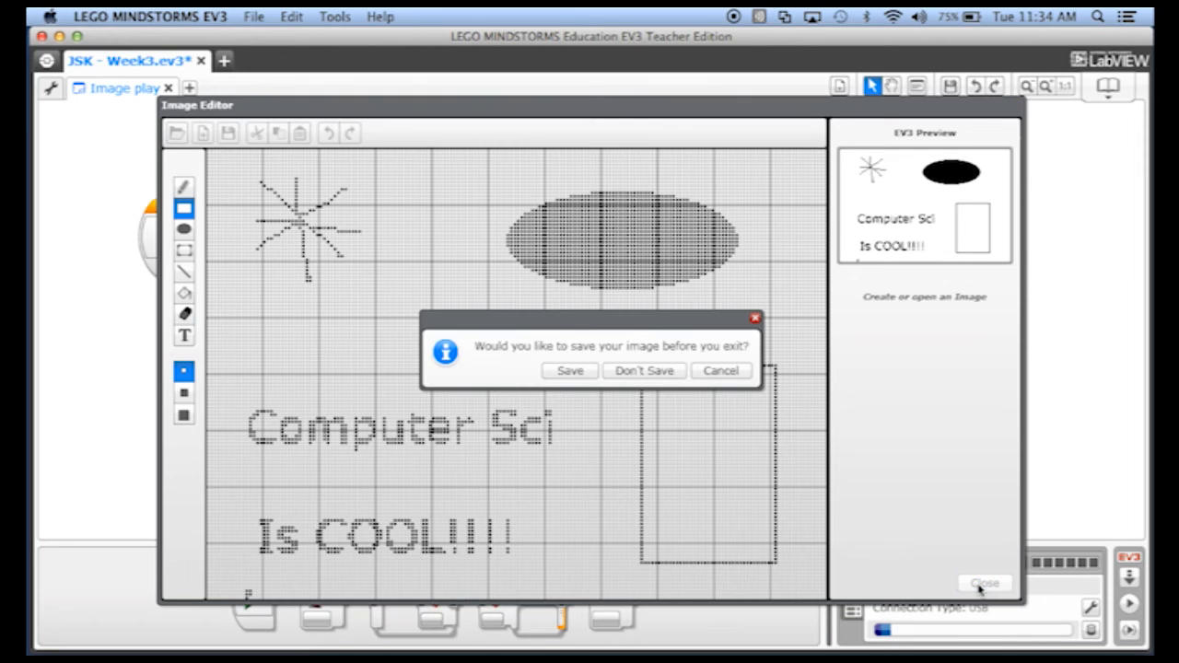
left_click(570, 370)
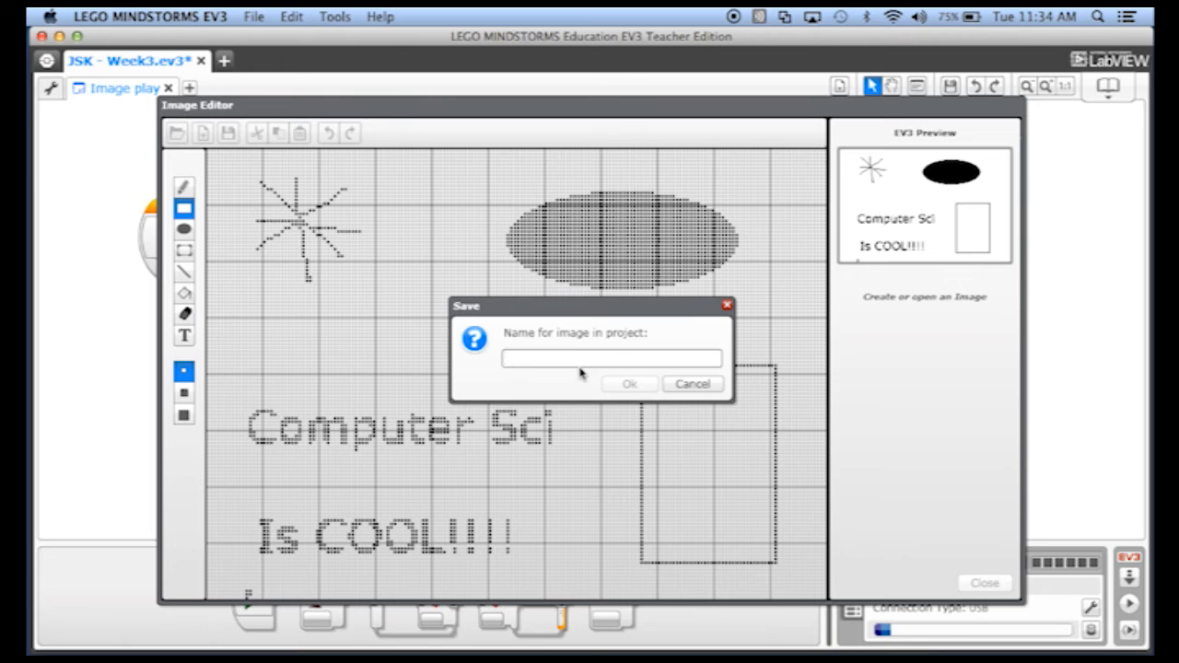
type("CS is cool")
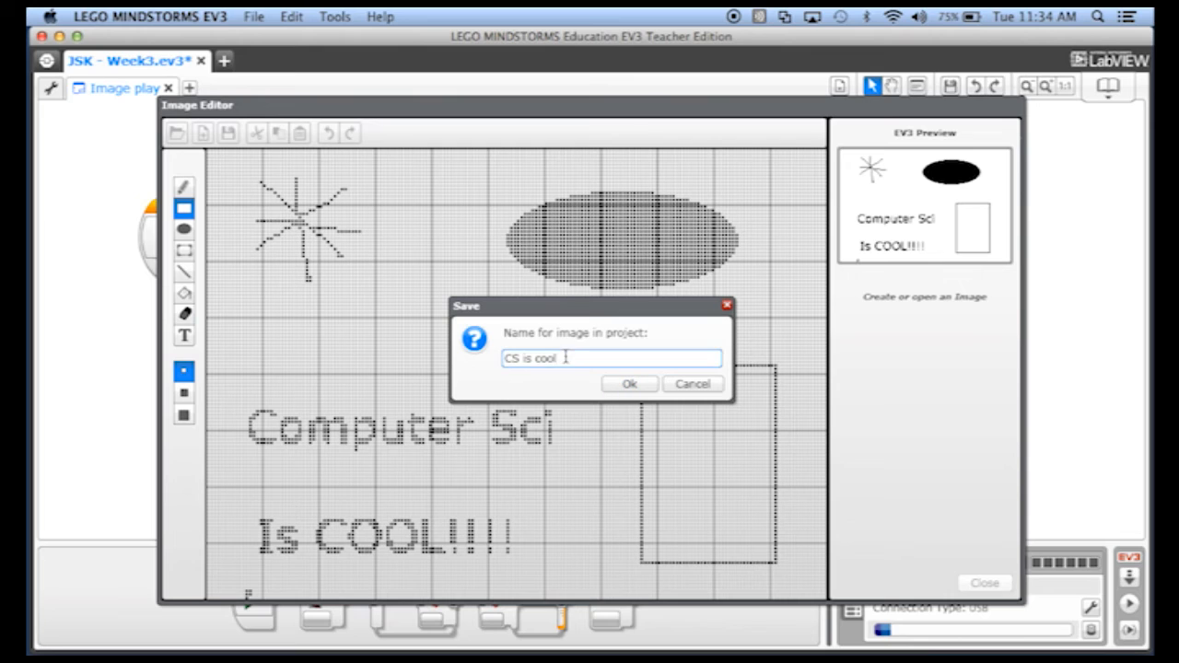
left_click(635, 385)
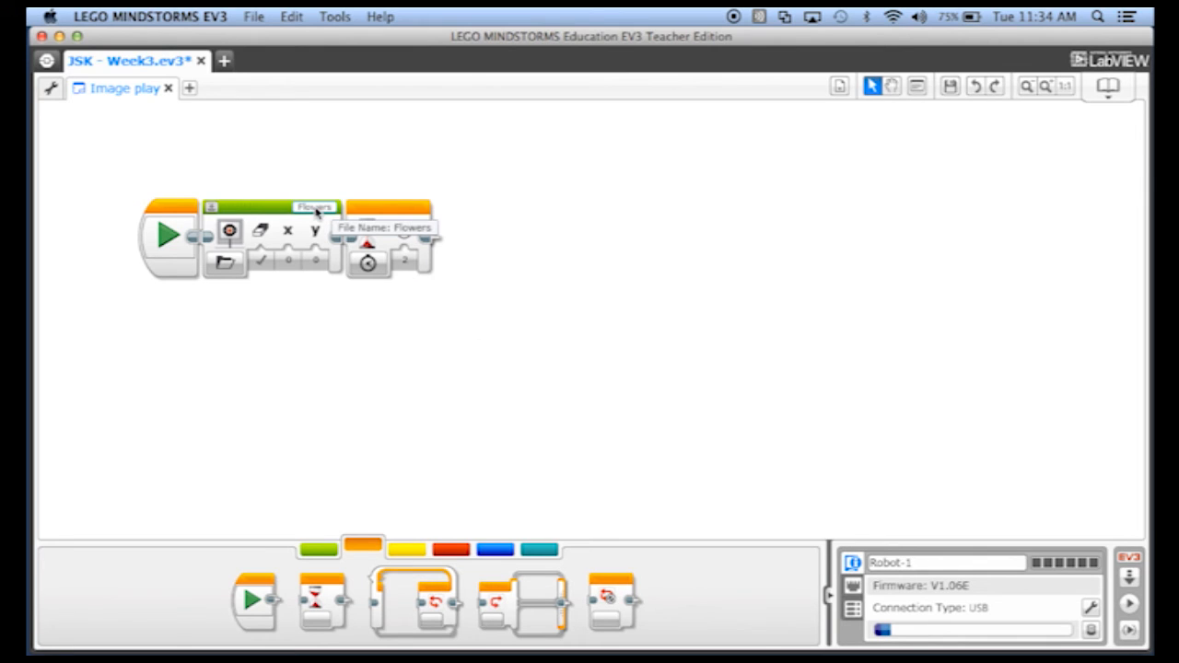
Step: Set the Display block's image to the project image "CS is cool" and download the program to the robot
left_click(316, 208)
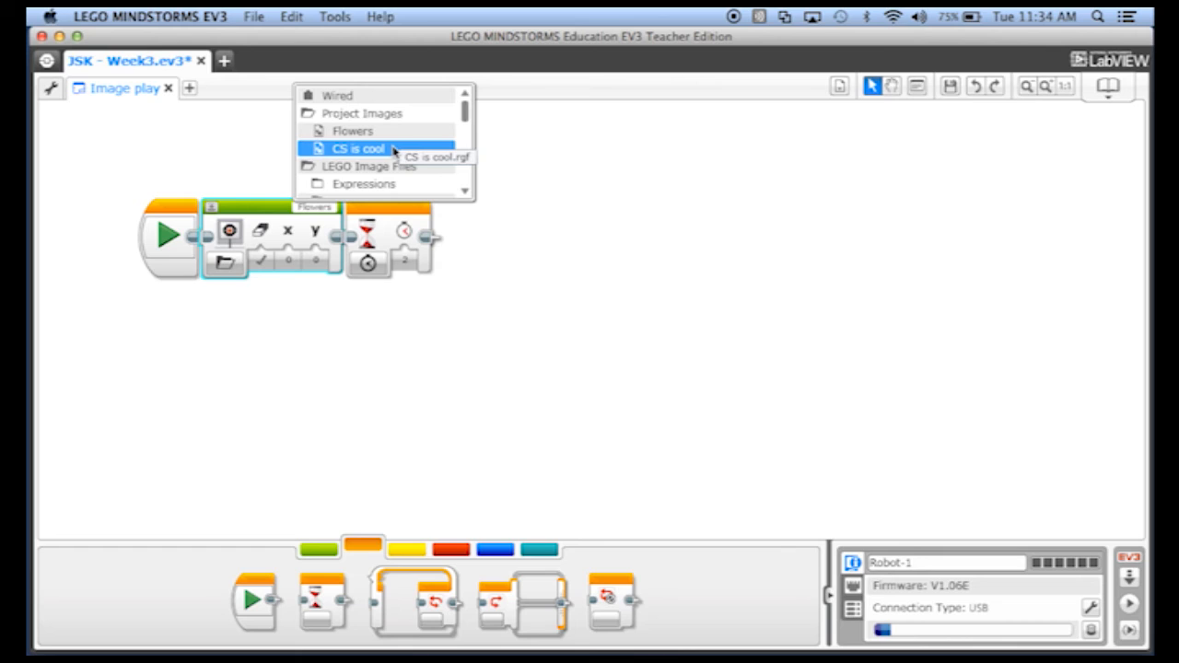
left_click(393, 150)
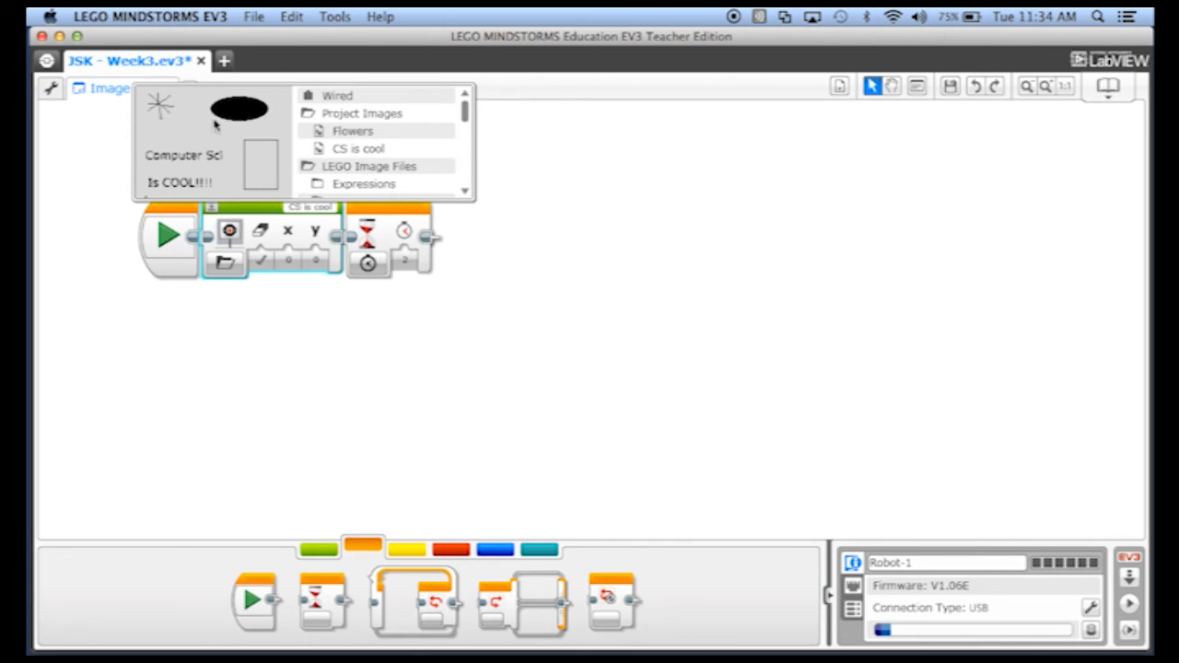
left_click(83, 448)
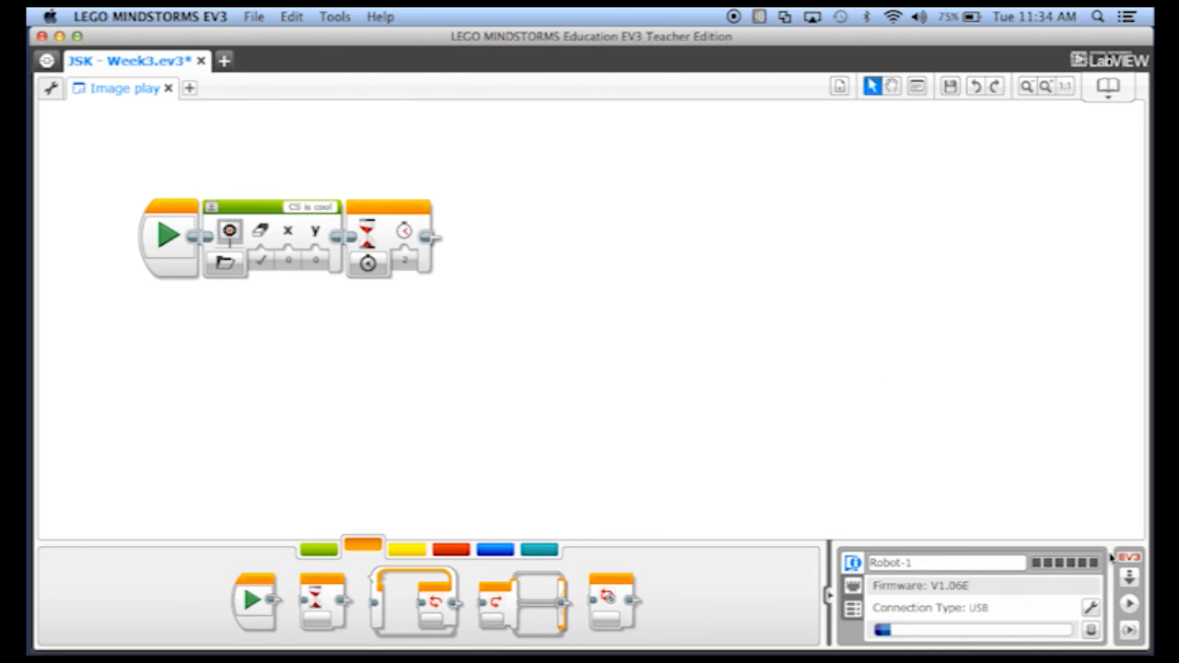
left_click(1127, 581)
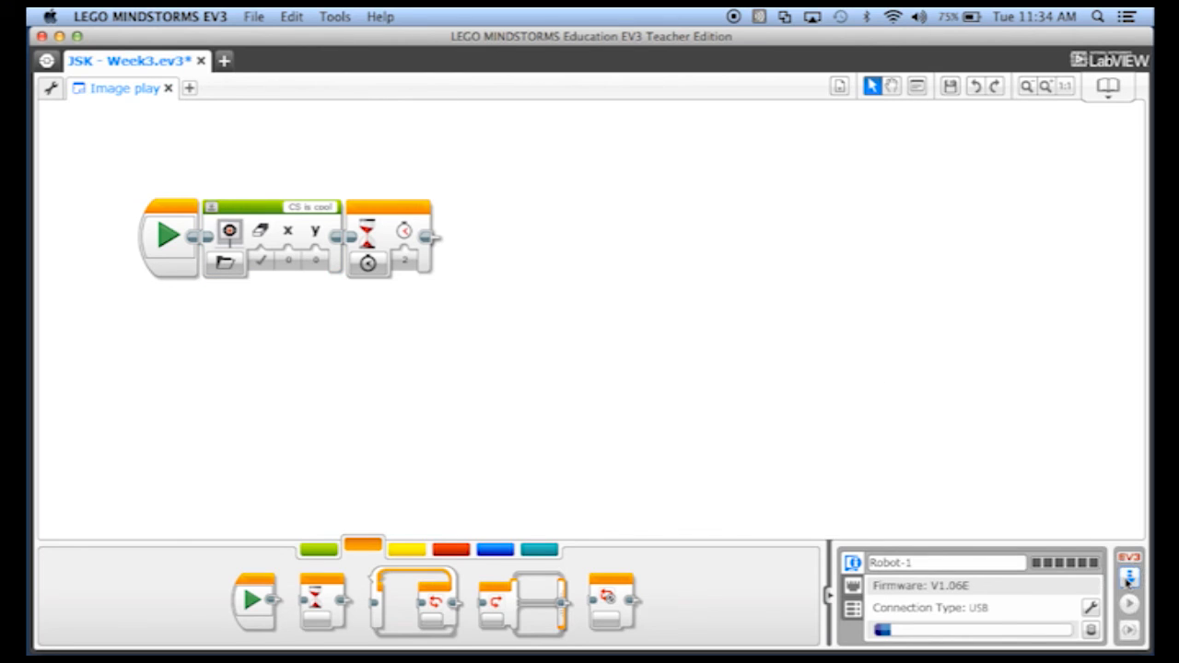